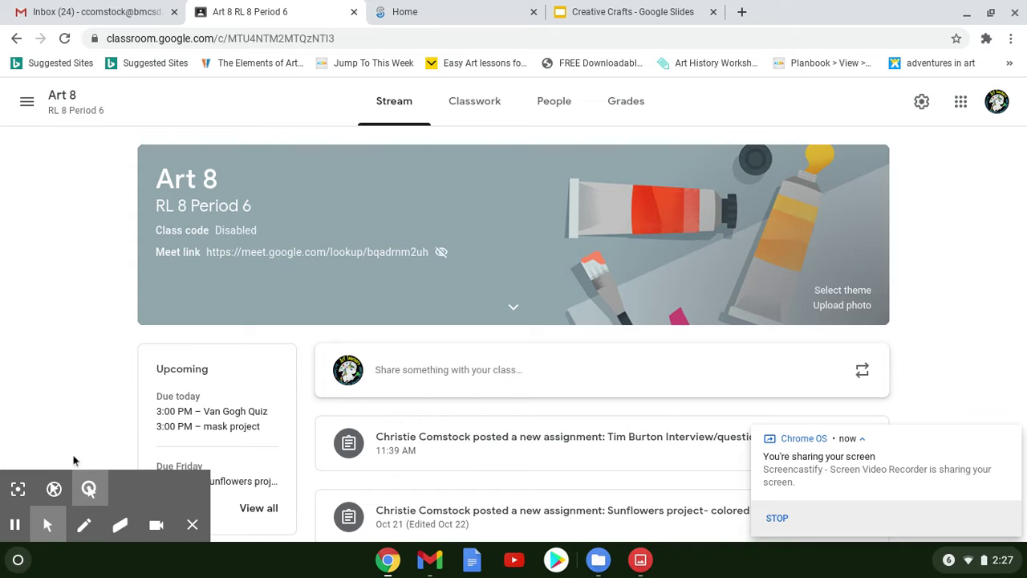
Open the ChromeOS app launcher from the shelf to reach ClapMotion.
{"action": "left_click", "coordinate": [19, 560]}
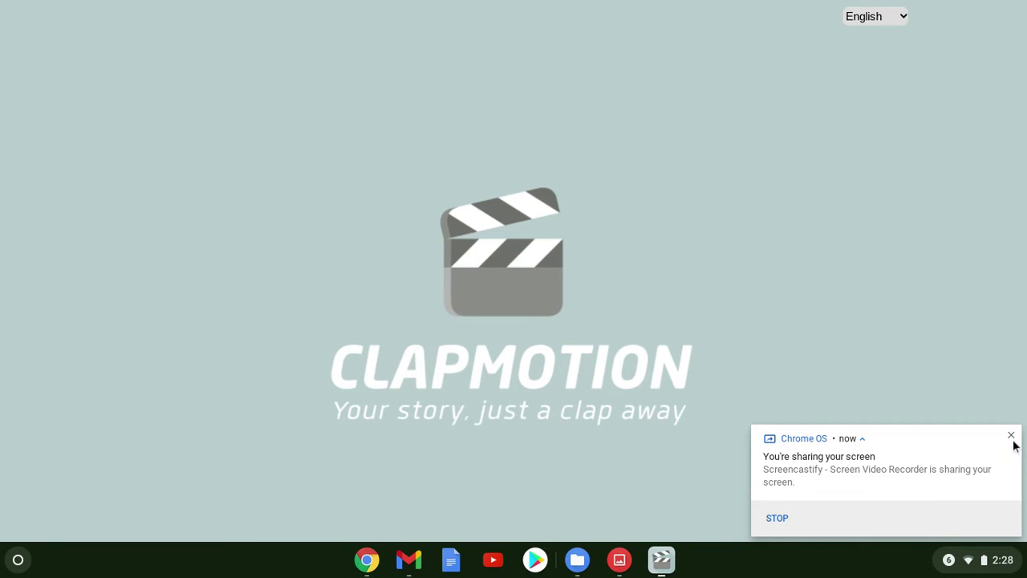
Dismiss the screen-sharing notification and continue past the Clapmotion start screen.
{"action": "left_click", "coordinate": [1011, 436]}
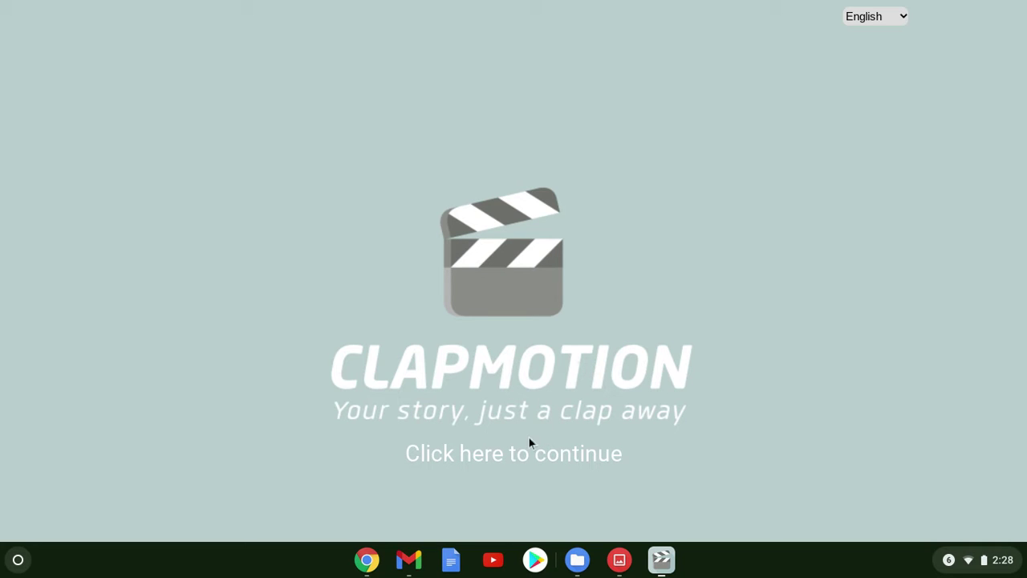
{"action": "left_click", "coordinate": [506, 320]}
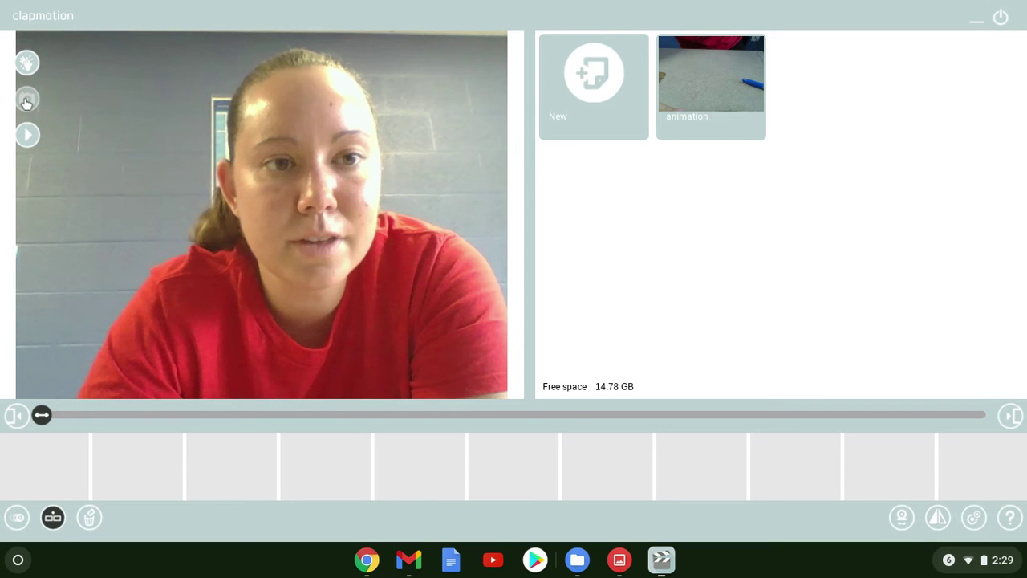
{"action": "left_click", "coordinate": [27, 99]}
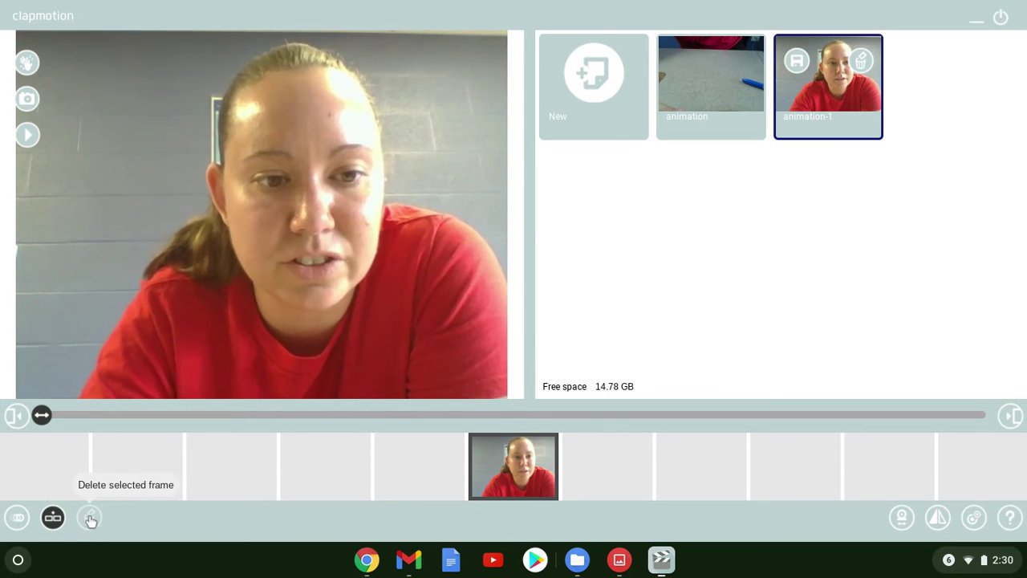
{"action": "left_click", "coordinate": [91, 519]}
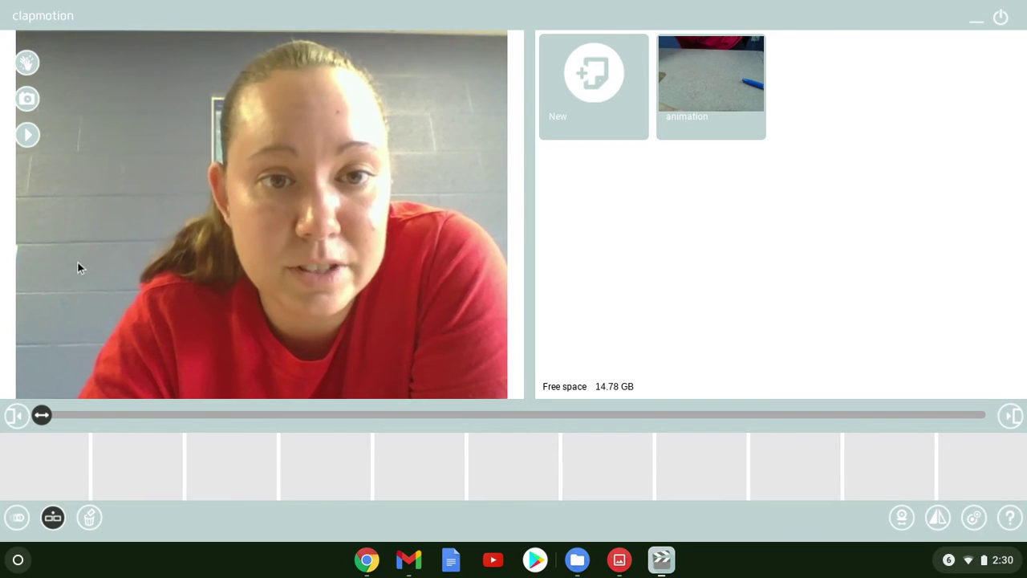
With insert-frame and onion skinning on, capture seven webcam frames and play them back.
{"action": "left_click", "coordinate": [53, 518]}
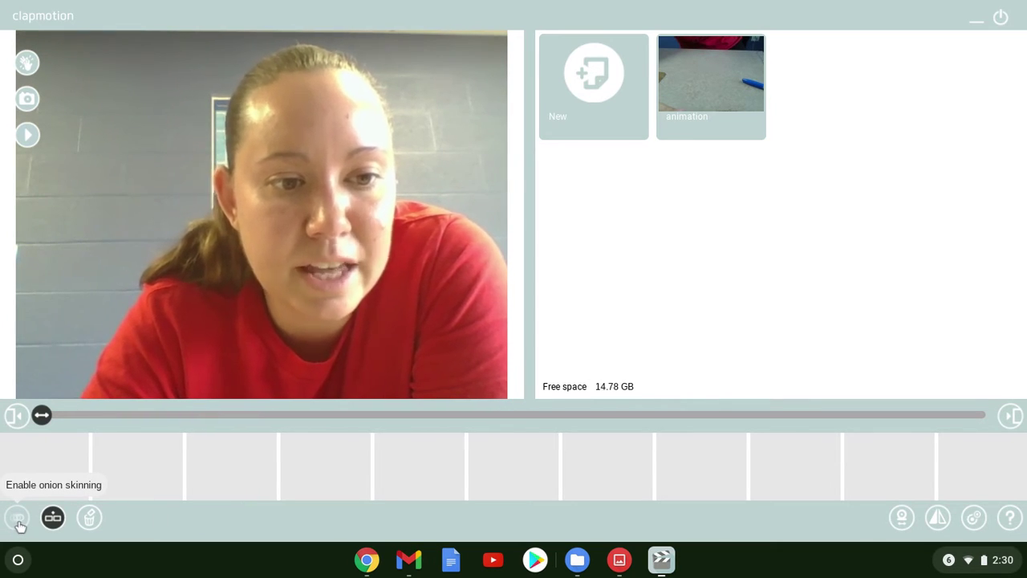
{"action": "left_click", "coordinate": [18, 520]}
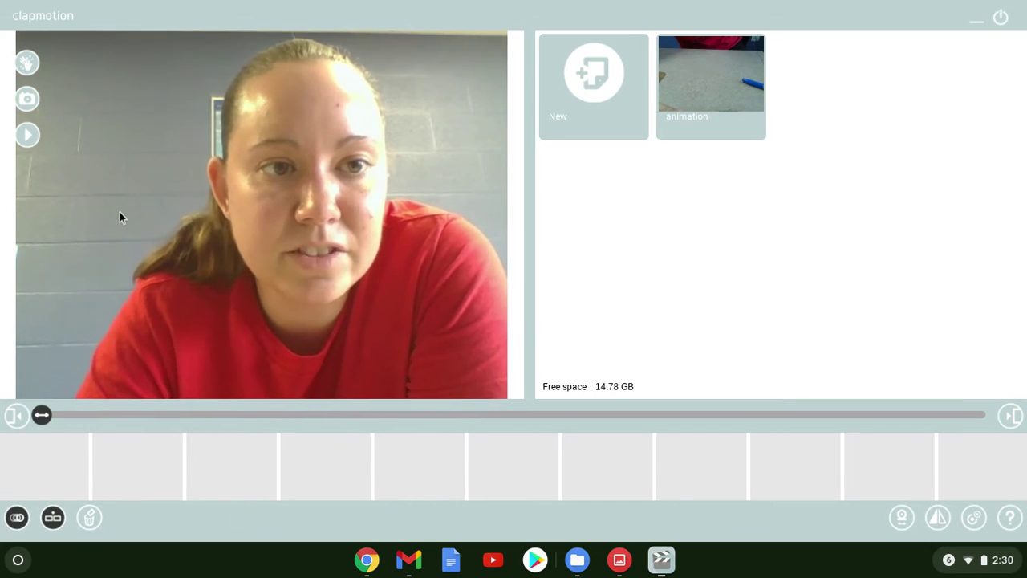
{"action": "left_click", "coordinate": [28, 100]}
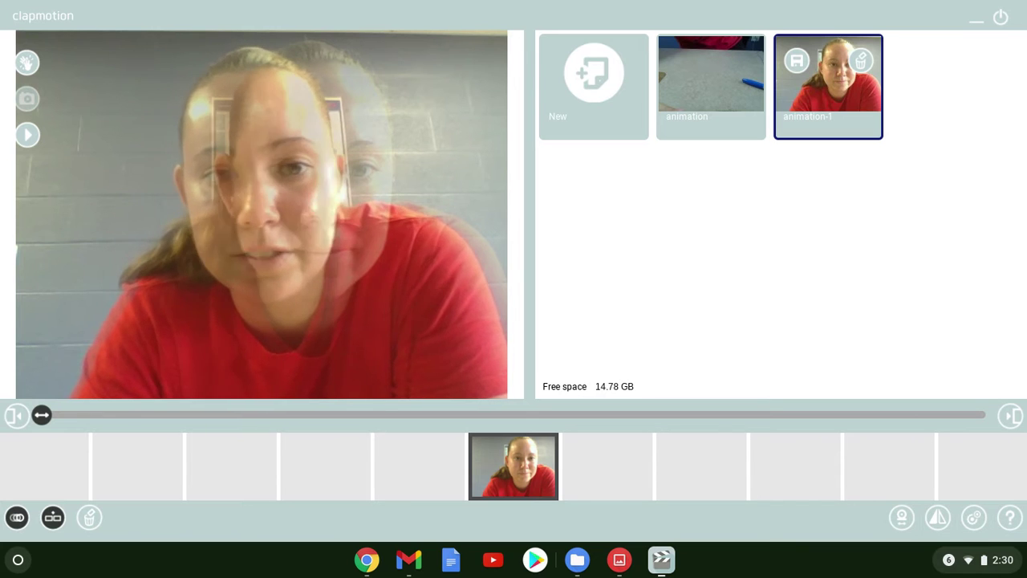
{"action": "left_click", "coordinate": [28, 99]}
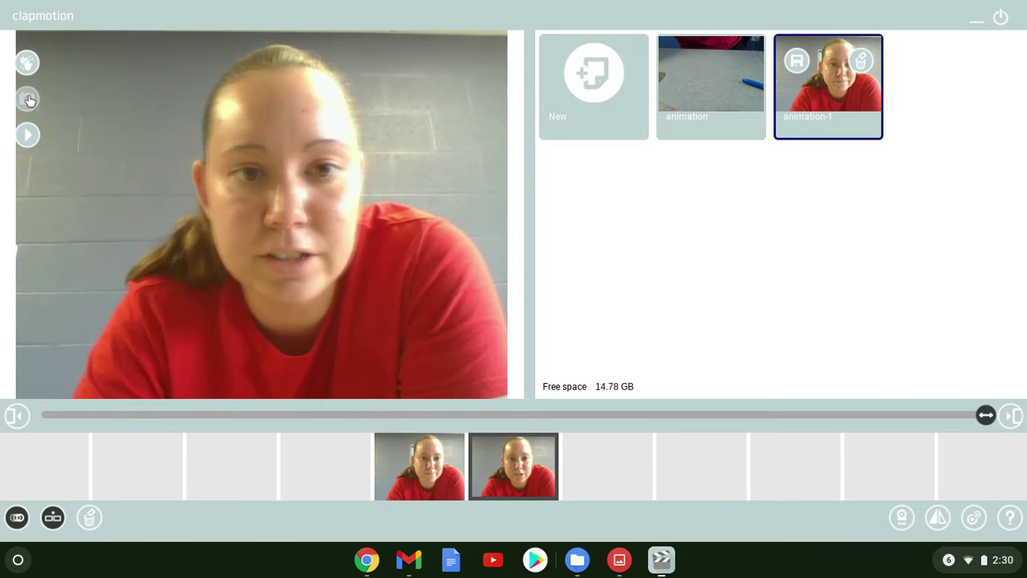
{"action": "left_click", "coordinate": [28, 99]}
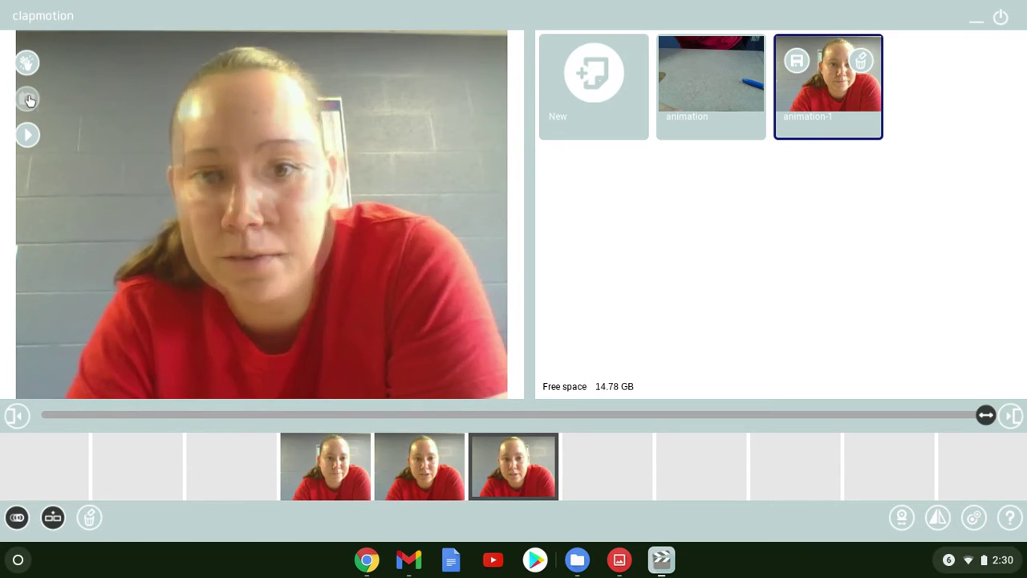
{"action": "left_click", "coordinate": [28, 99]}
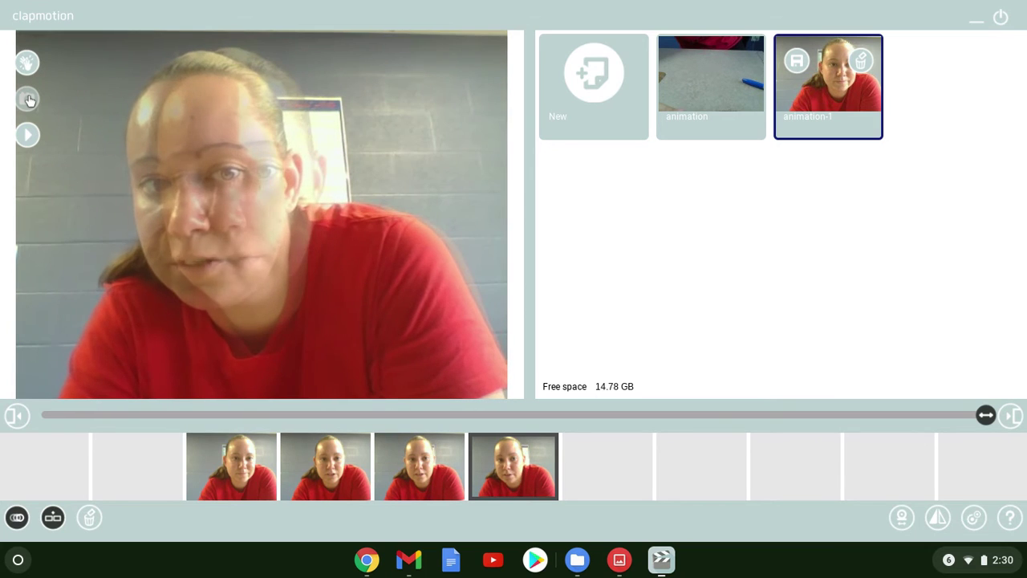
{"action": "left_click", "coordinate": [29, 100]}
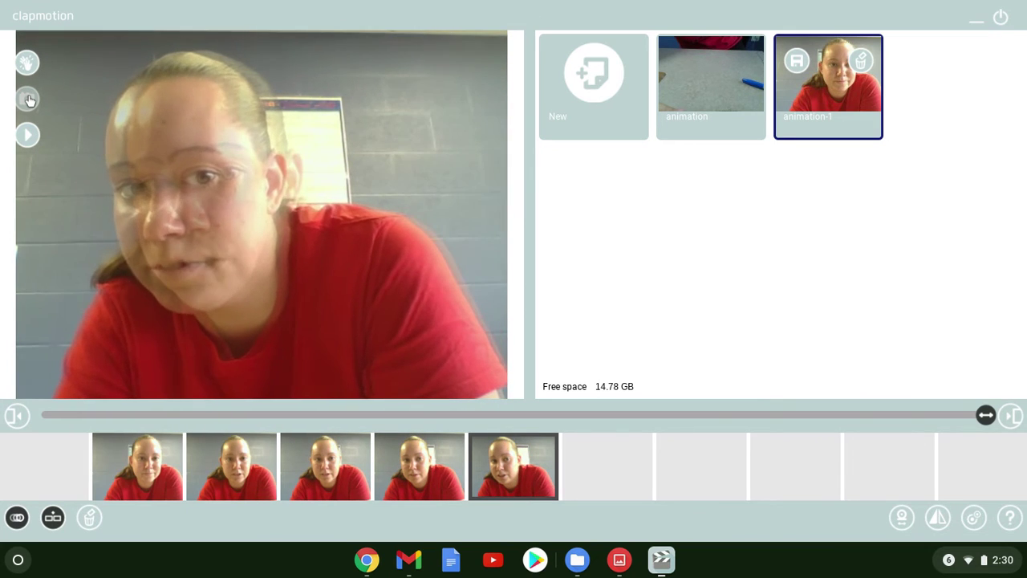
{"action": "left_click", "coordinate": [28, 100]}
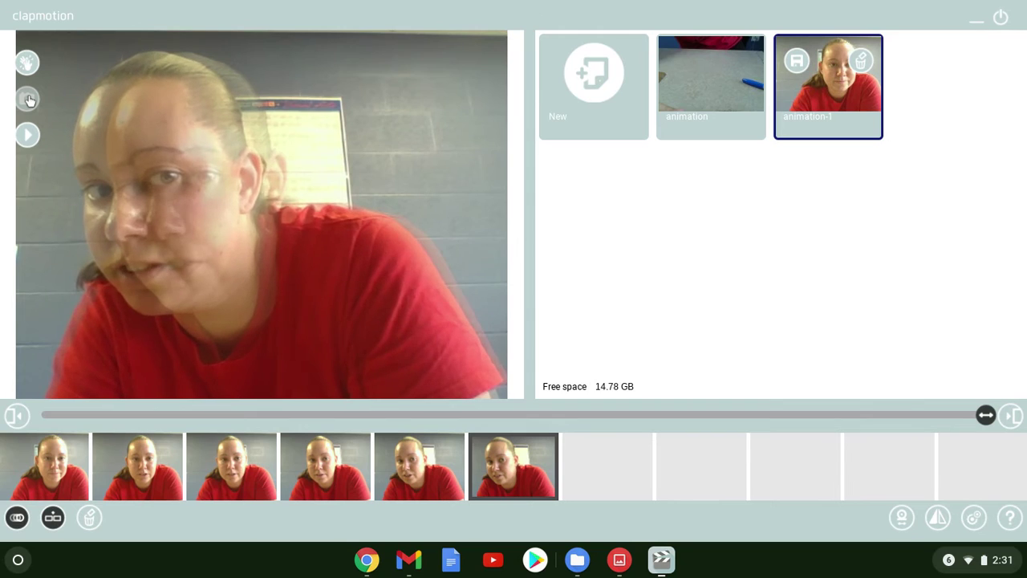
{"action": "left_click", "coordinate": [28, 99]}
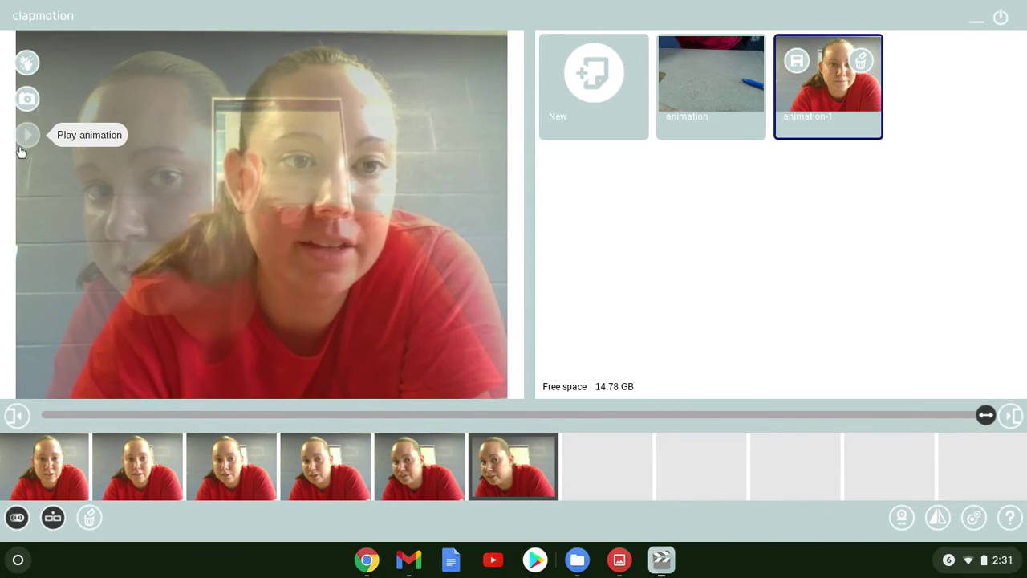
{"action": "left_click", "coordinate": [28, 138]}
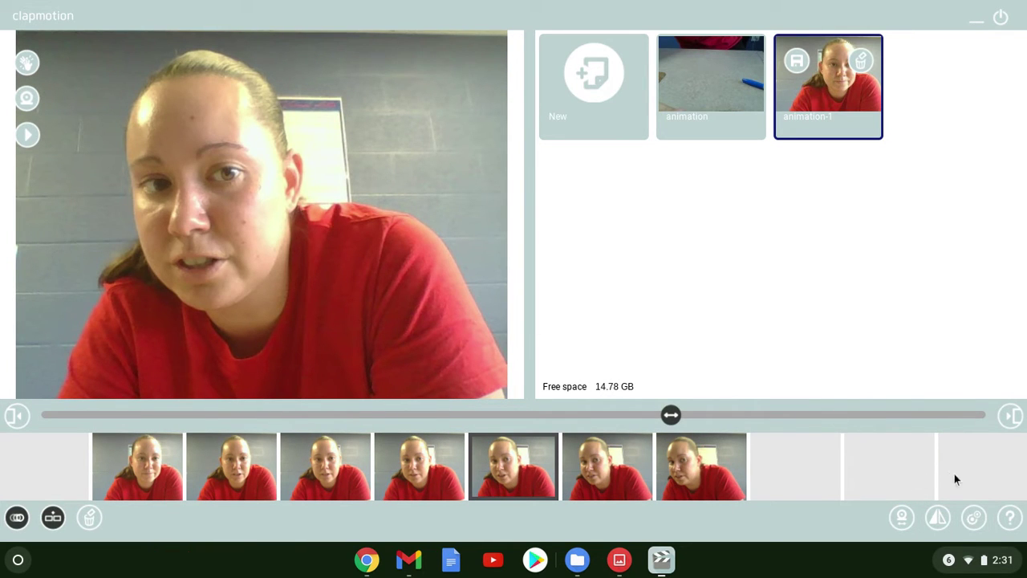
Lower the frame rate to 3 fps and preview the animation playback.
{"action": "left_click", "coordinate": [975, 518]}
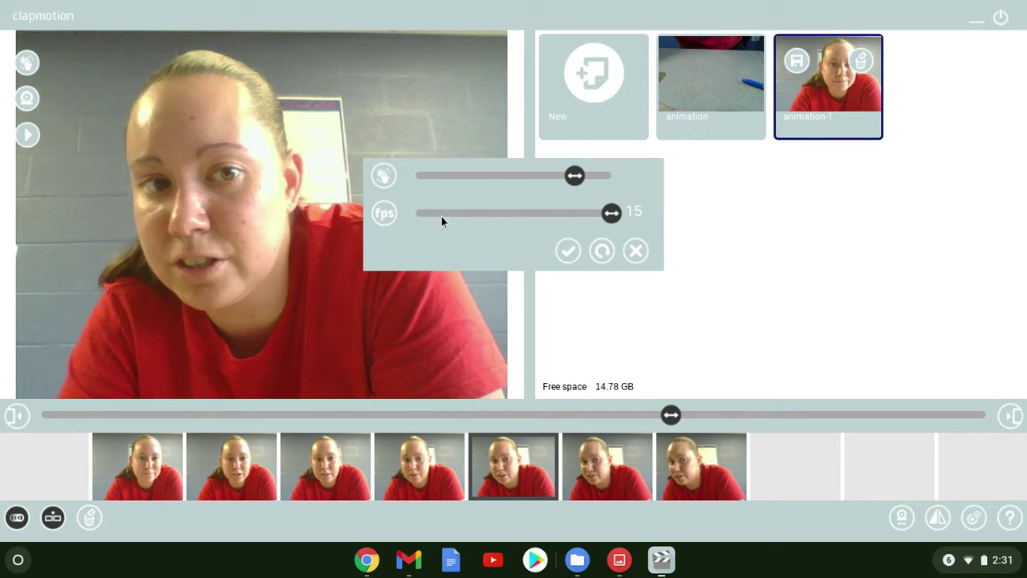
{"action": "left_click", "coordinate": [440, 215]}
{"action": "left_click", "coordinate": [567, 252]}
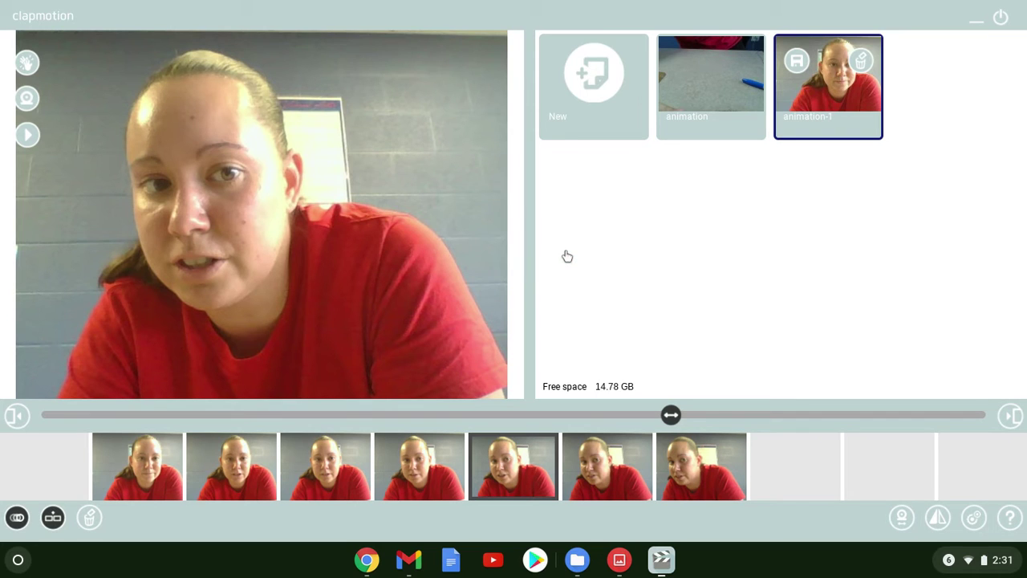
{"action": "left_click", "coordinate": [31, 137]}
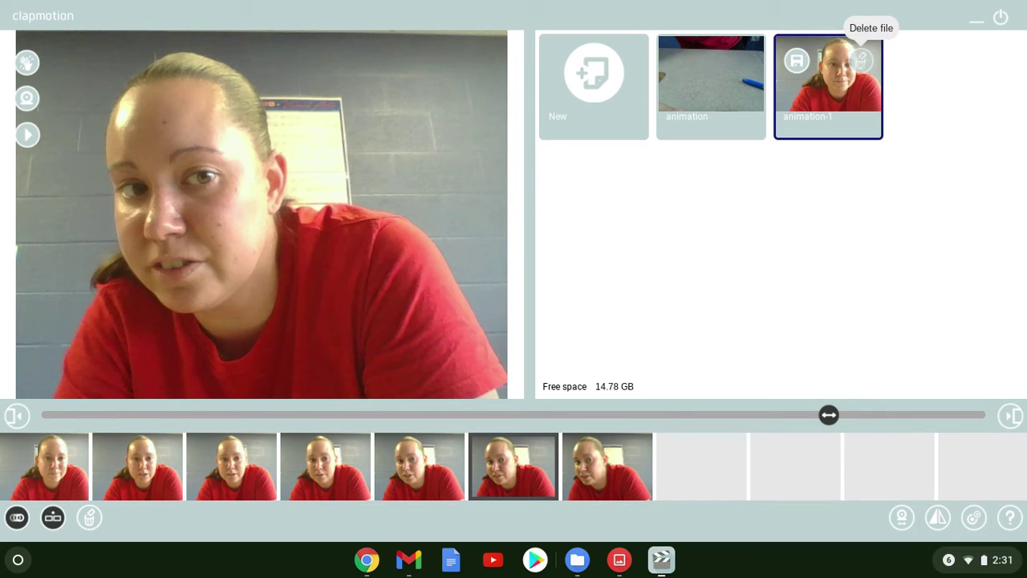
Delete the animation-1 project and reopen the earlier 'animation' project.
{"action": "left_click", "coordinate": [860, 62]}
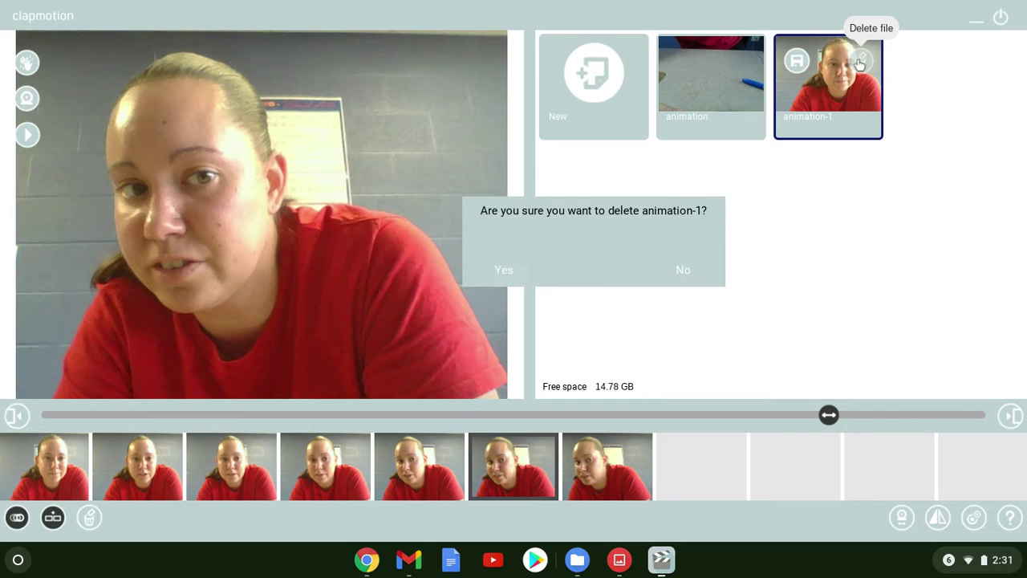
{"action": "left_click", "coordinate": [506, 278]}
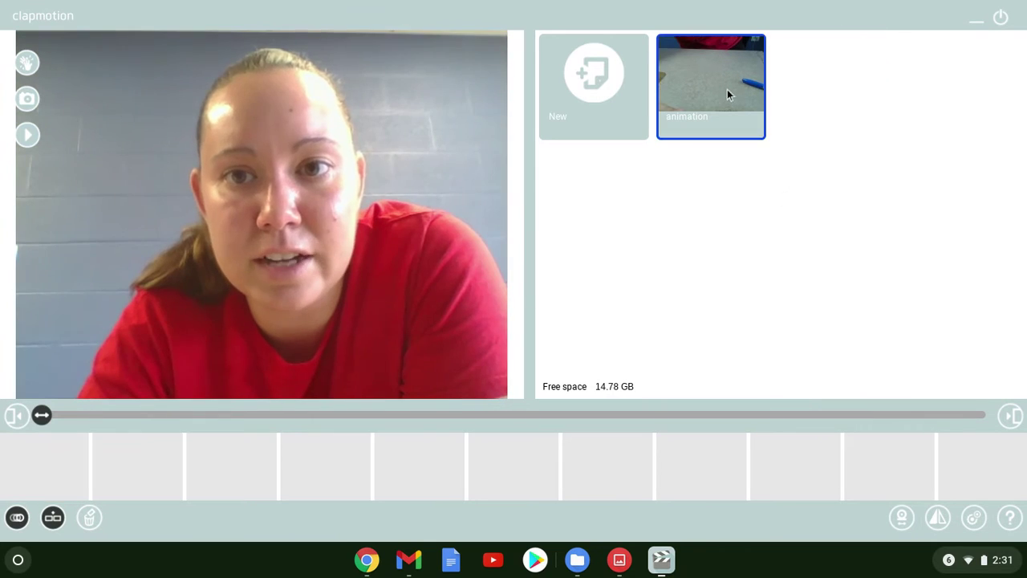
{"action": "left_click", "coordinate": [706, 70]}
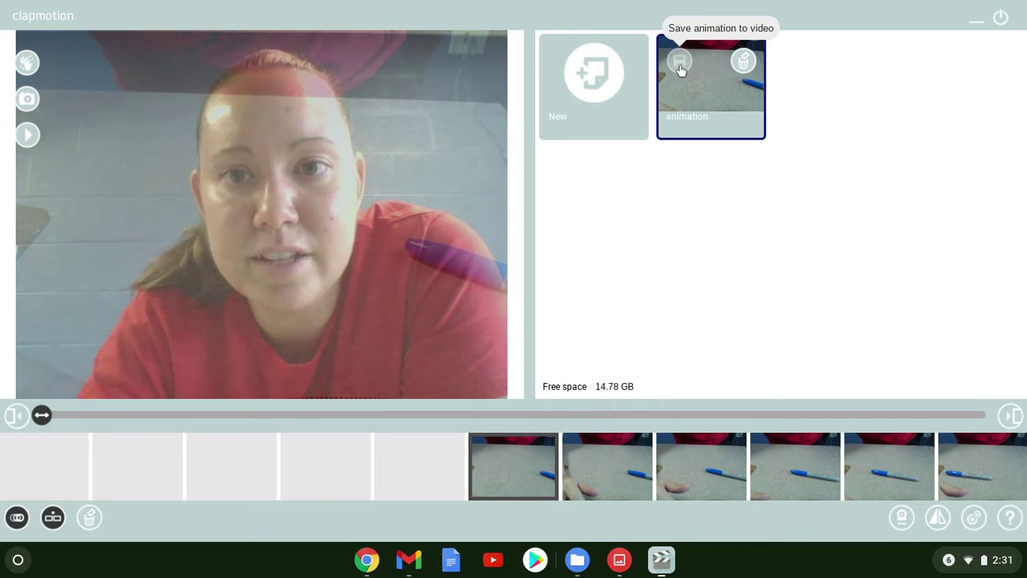
Export the pen animation as animation_10-28-20_14-31-51.ogv, play it back, then start a new project.
{"action": "left_click", "coordinate": [679, 69]}
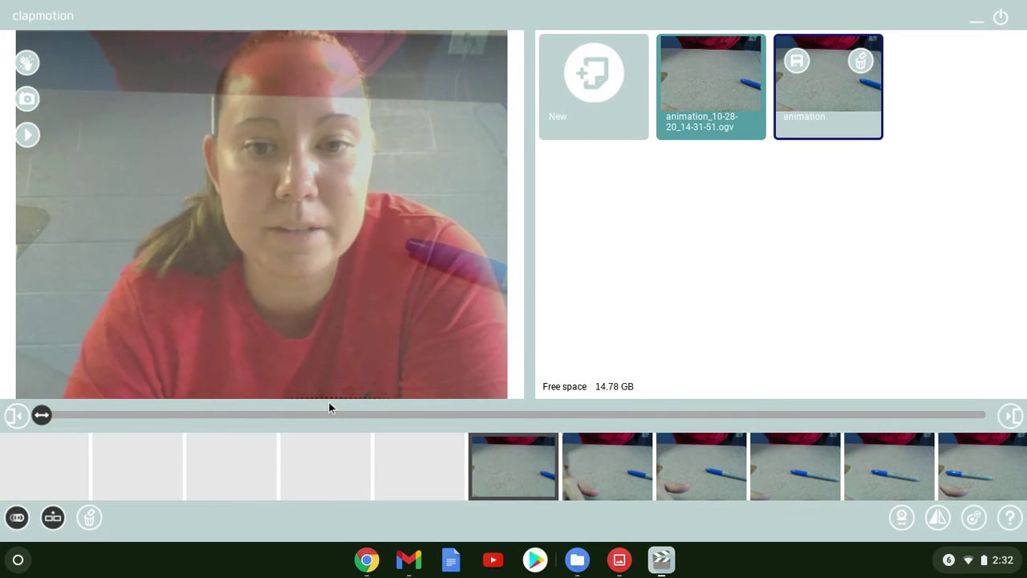
{"action": "left_click", "coordinate": [32, 138]}
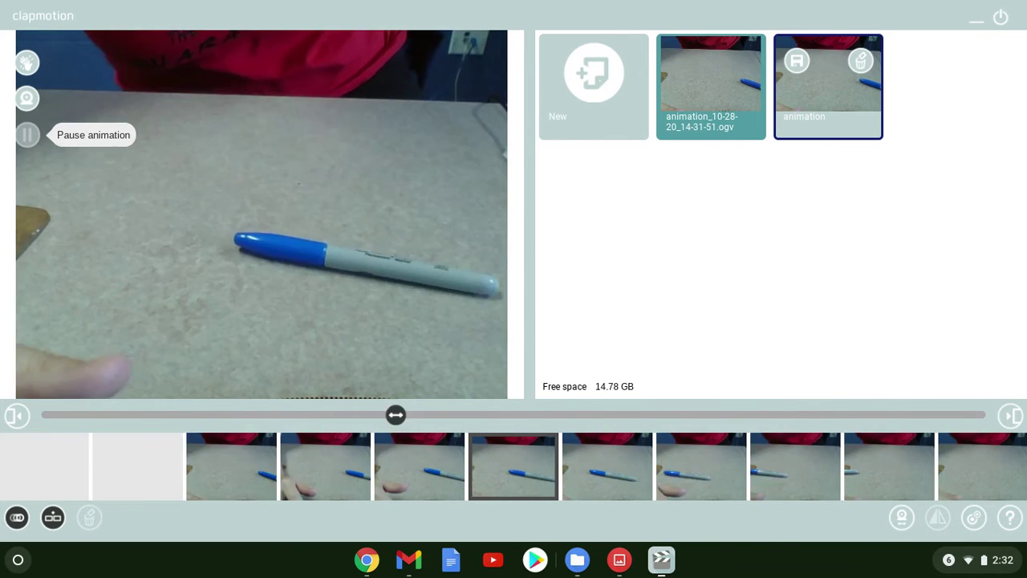
{"action": "left_click", "coordinate": [32, 138]}
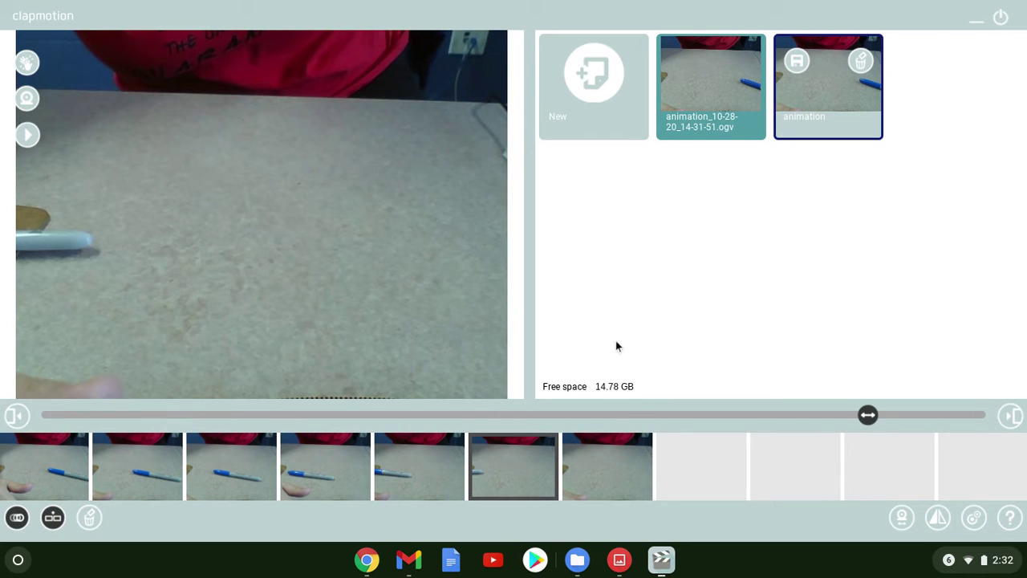
{"action": "left_click", "coordinate": [602, 112]}
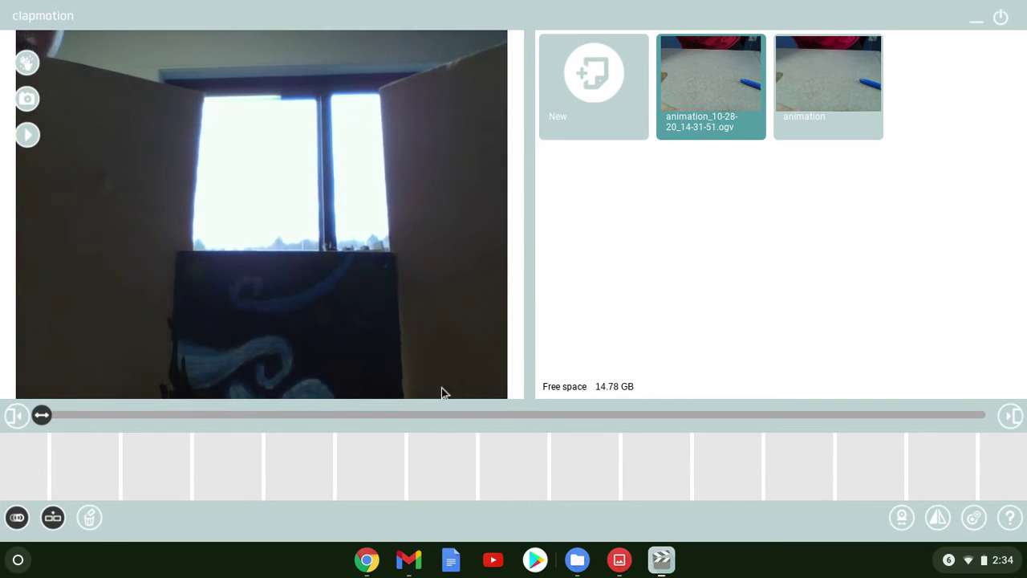
Minimize Clapmotion and pause the Screencastify recording via Chrome's extensions menu.
{"action": "left_click", "coordinate": [976, 27]}
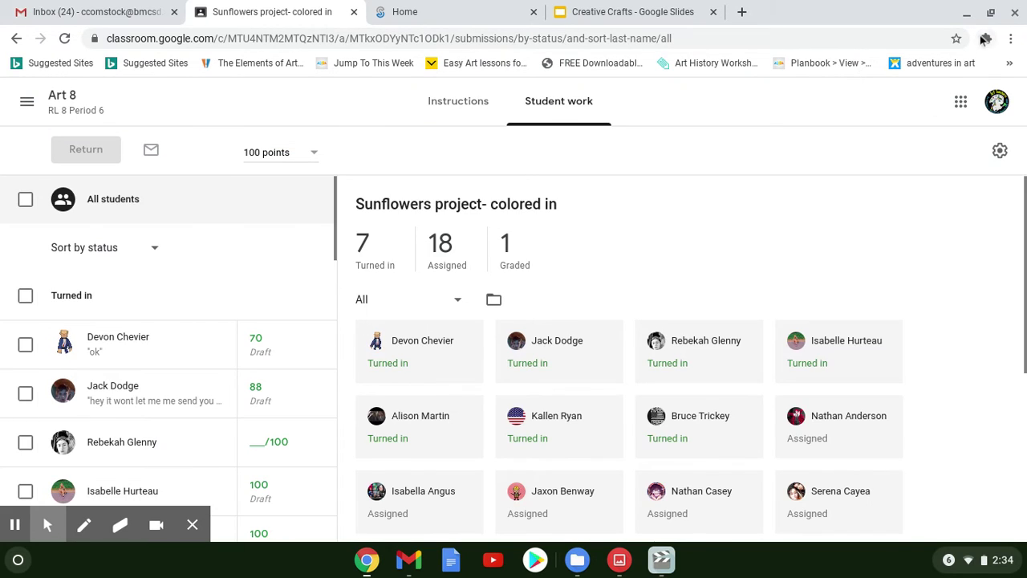
{"action": "left_click", "coordinate": [987, 38]}
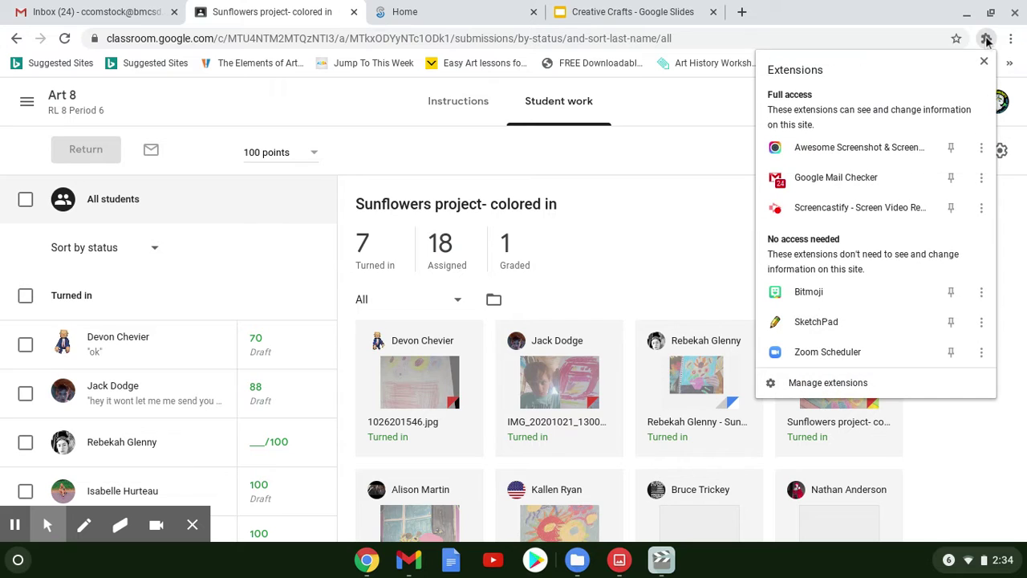
{"action": "left_click", "coordinate": [888, 207]}
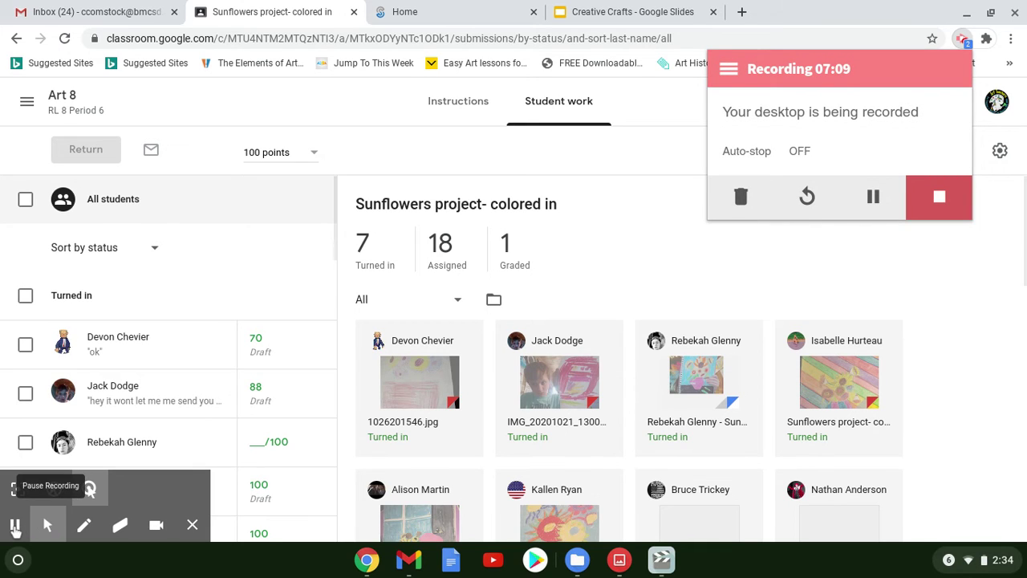
{"action": "left_click", "coordinate": [14, 530]}
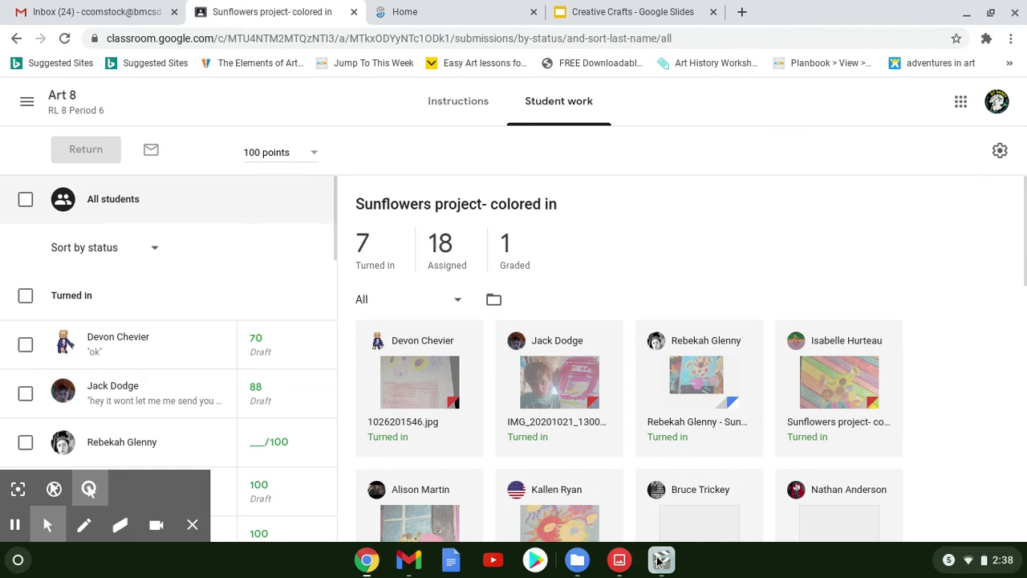
Switch back to Clapmotion from the taskbar.
{"action": "left_click", "coordinate": [661, 560]}
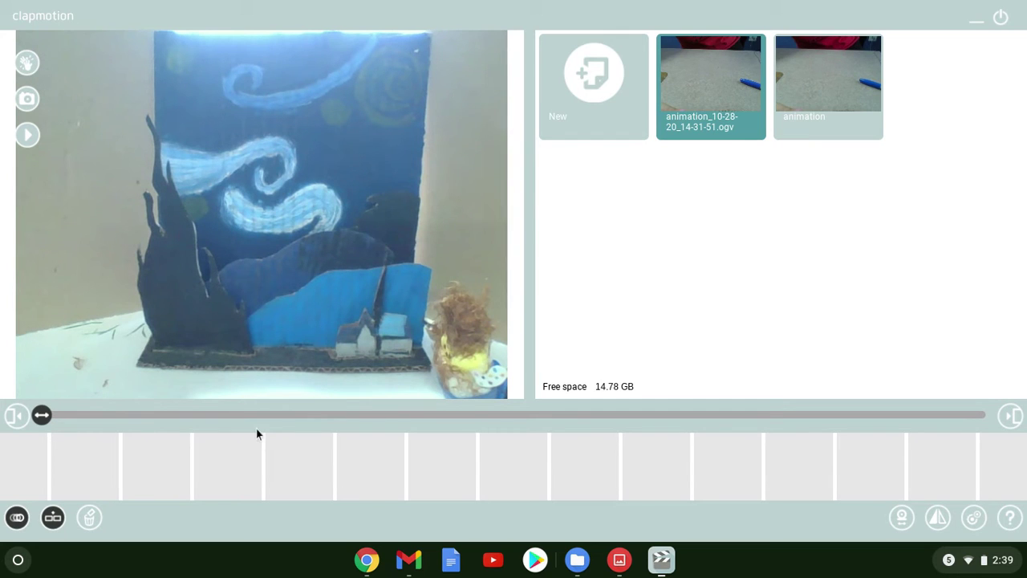
Capture three frames of the Starry Night set as the figure moves.
{"action": "left_click", "coordinate": [29, 97]}
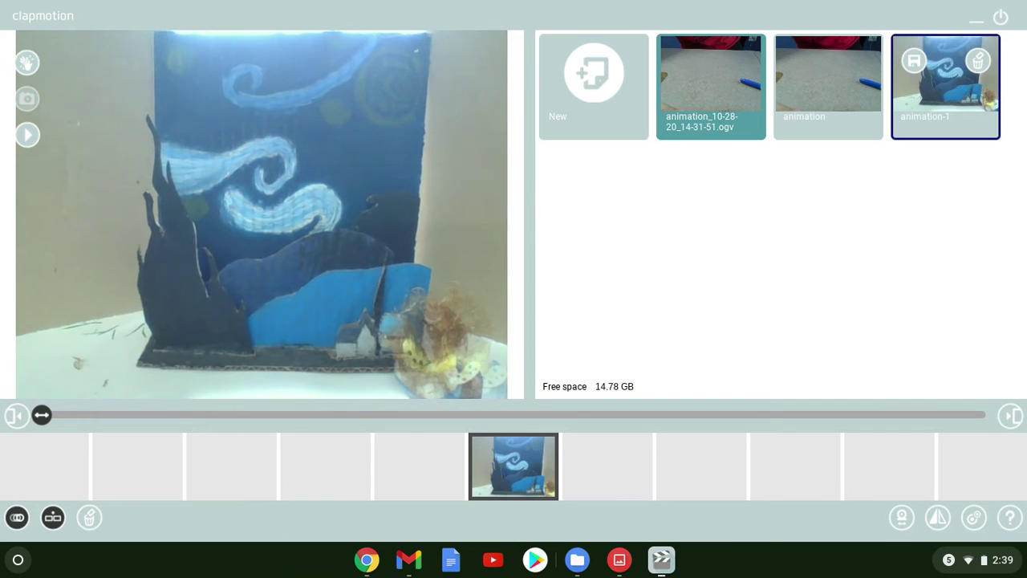
{"action": "left_click", "coordinate": [30, 99]}
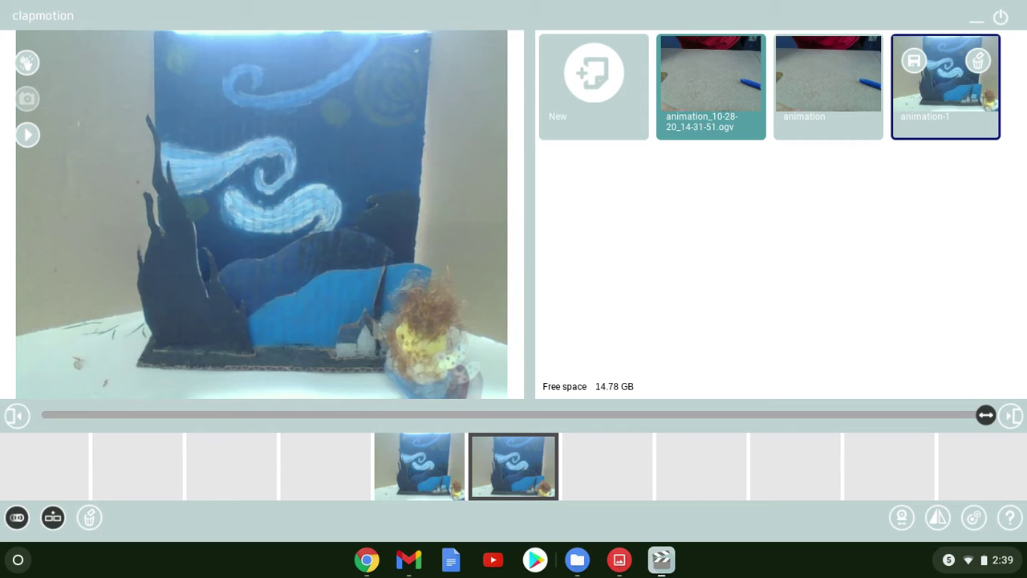
{"action": "left_click", "coordinate": [28, 98]}
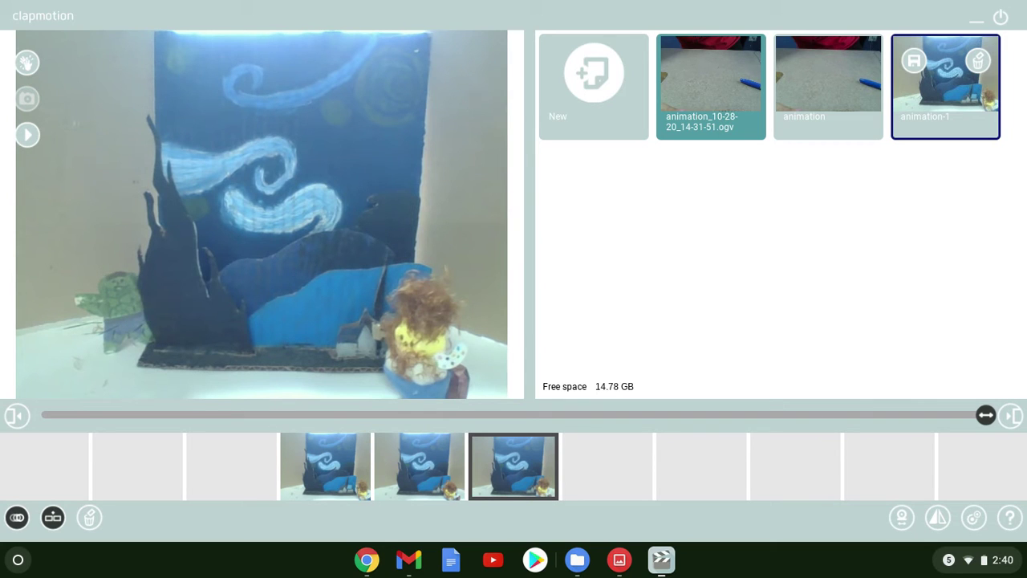
Capture four frames of the Hulk walking from the left edge toward the cottage.
{"action": "left_click", "coordinate": [26, 98]}
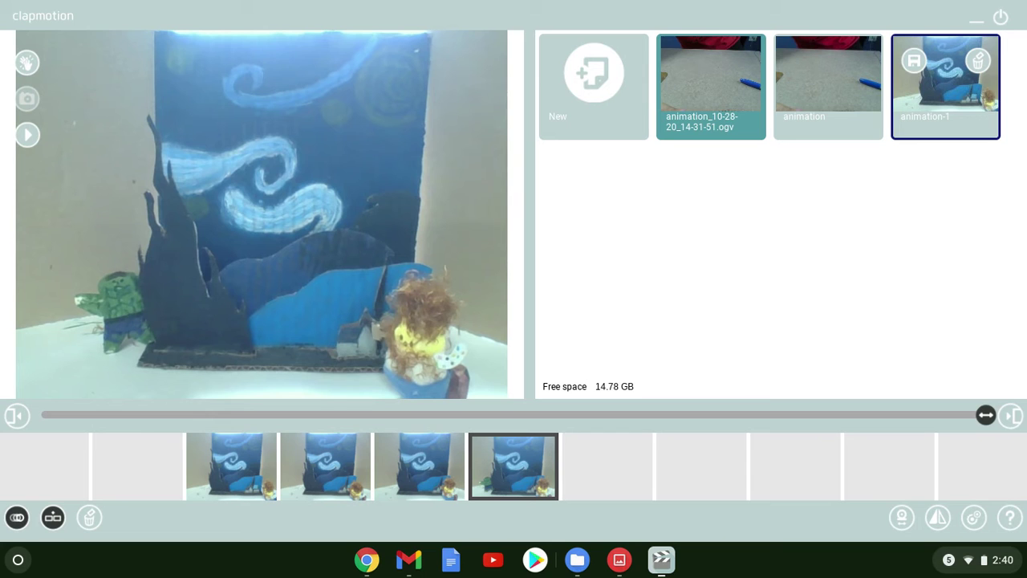
{"action": "left_click", "coordinate": [27, 98]}
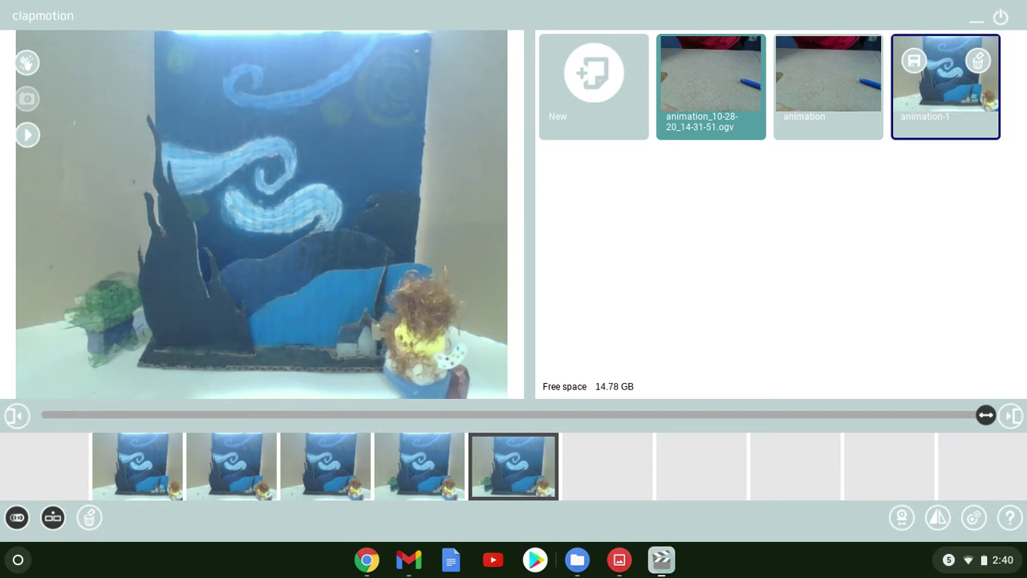
{"action": "left_click", "coordinate": [26, 98]}
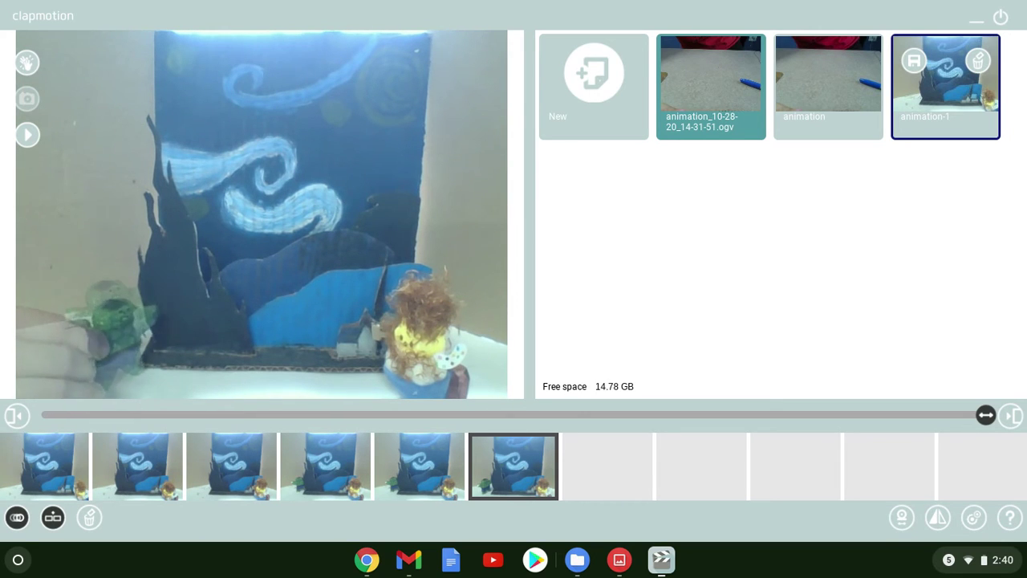
{"action": "left_click", "coordinate": [26, 98]}
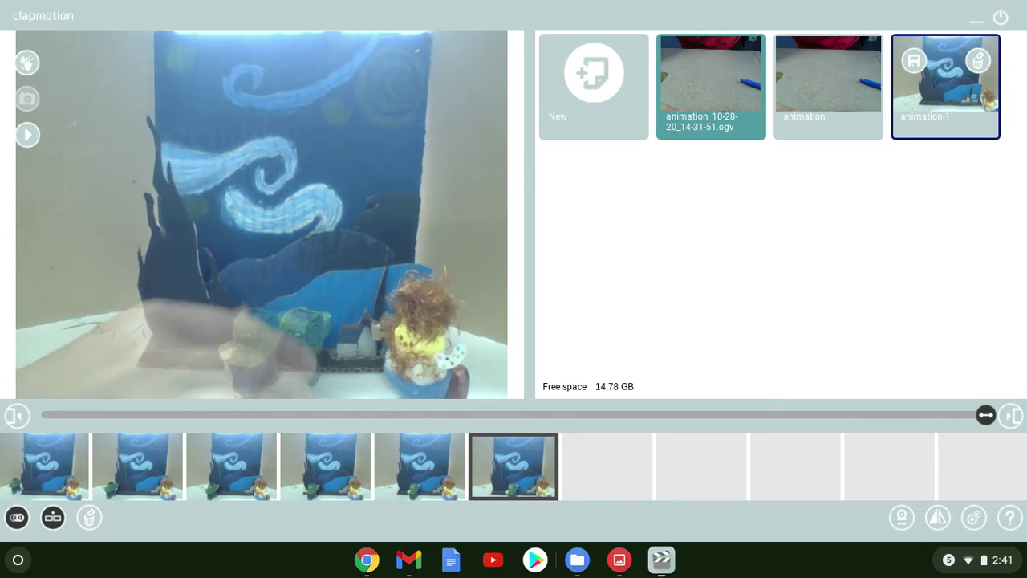
Capture a frame of the Hulk standing beside the cottage and doll.
{"action": "left_click", "coordinate": [26, 98]}
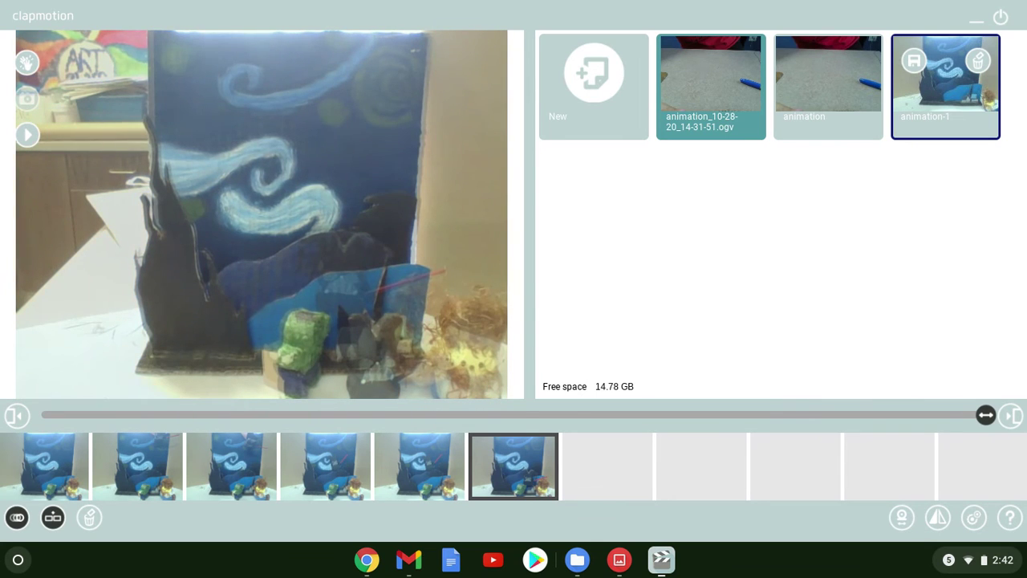
Capture seven frames of the caped figure approaching the Hulk and raising its red lightsaber.
{"action": "left_click", "coordinate": [21, 98]}
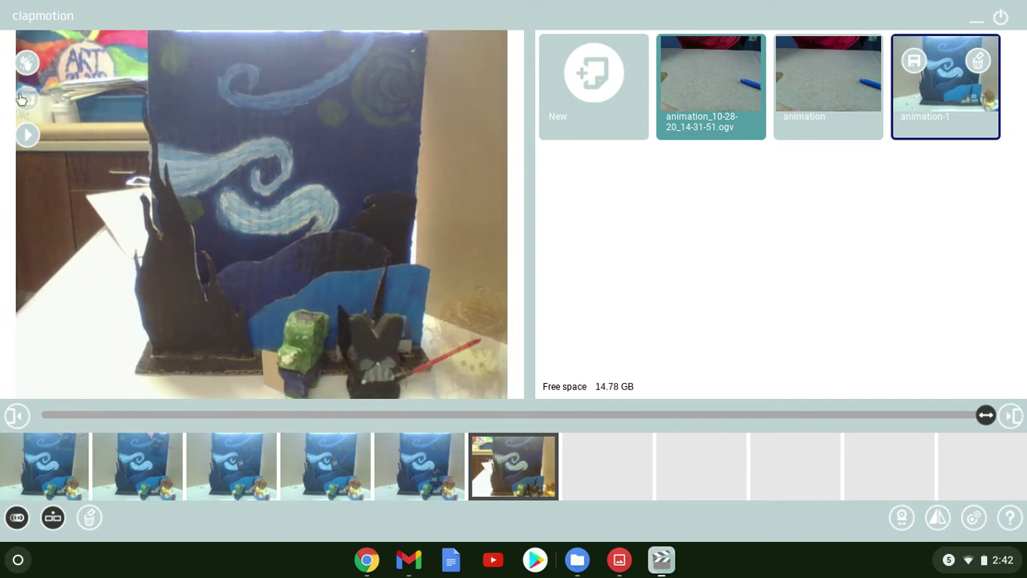
{"action": "left_click", "coordinate": [22, 98]}
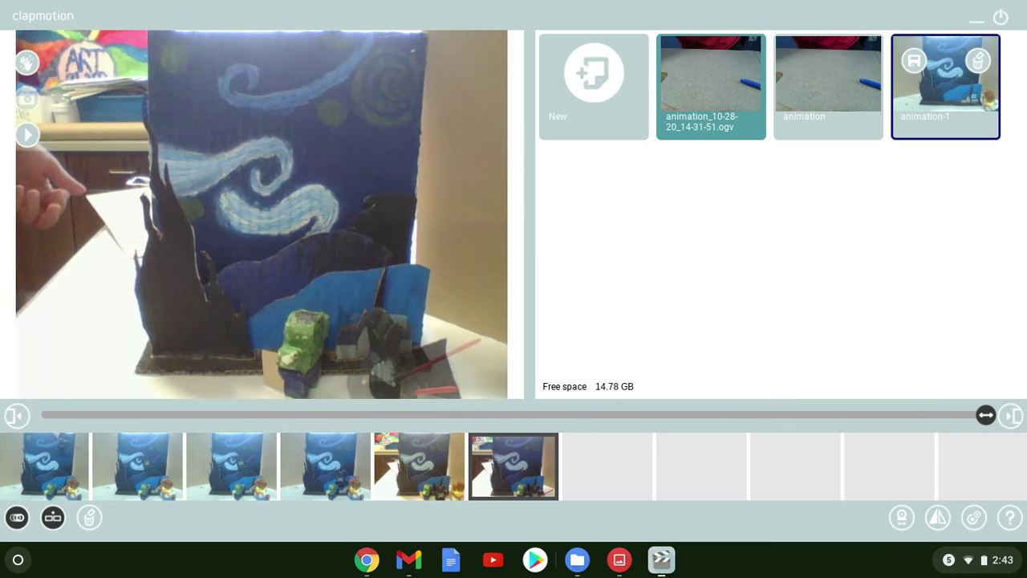
{"action": "left_click", "coordinate": [24, 98]}
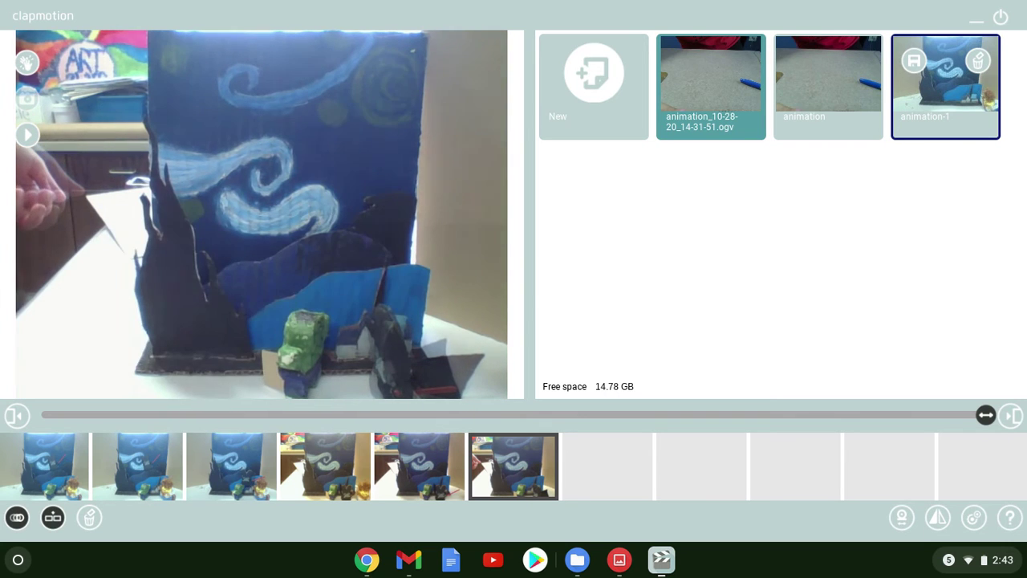
{"action": "left_click", "coordinate": [22, 98]}
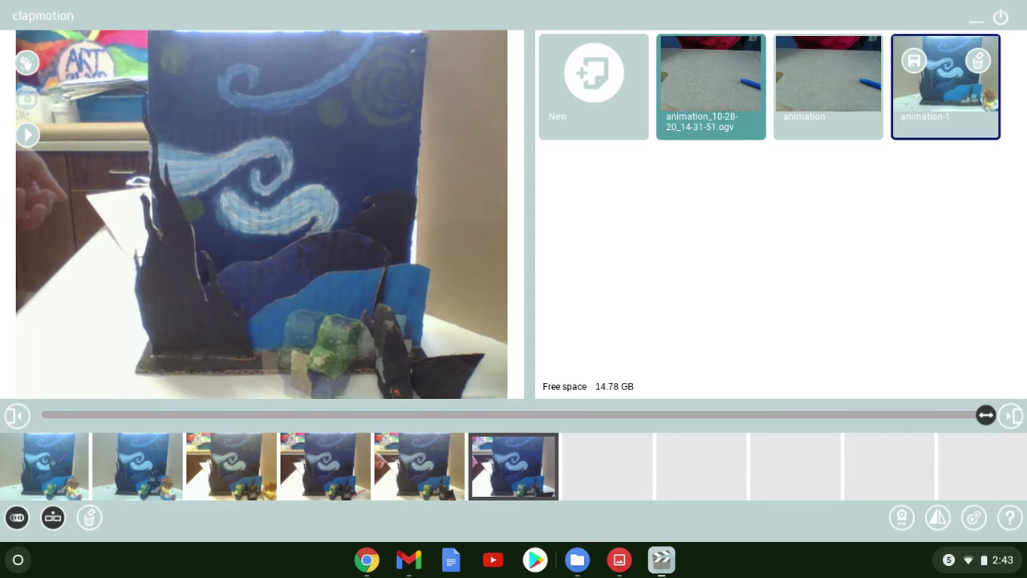
{"action": "left_click", "coordinate": [22, 98]}
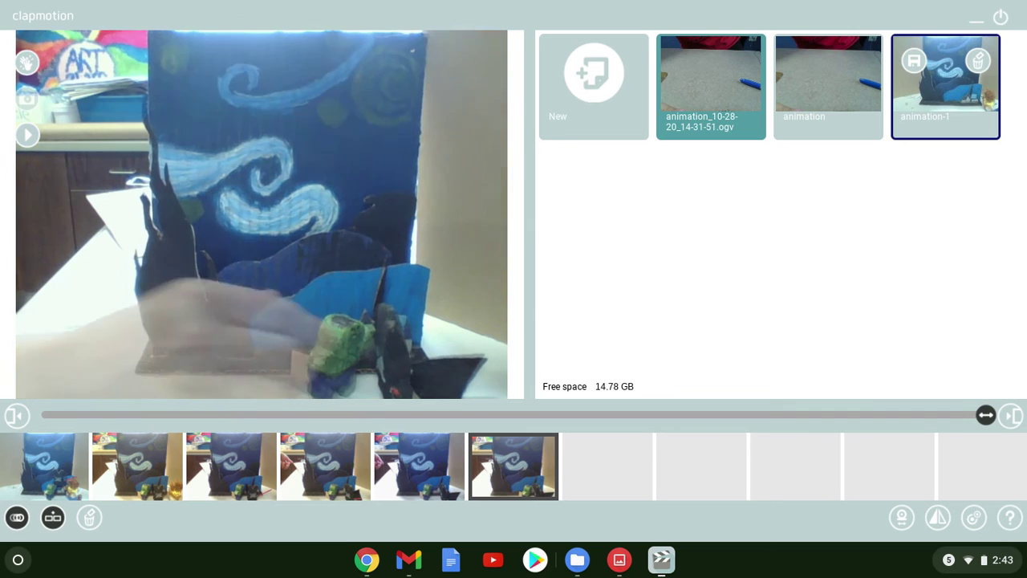
{"action": "left_click", "coordinate": [22, 98]}
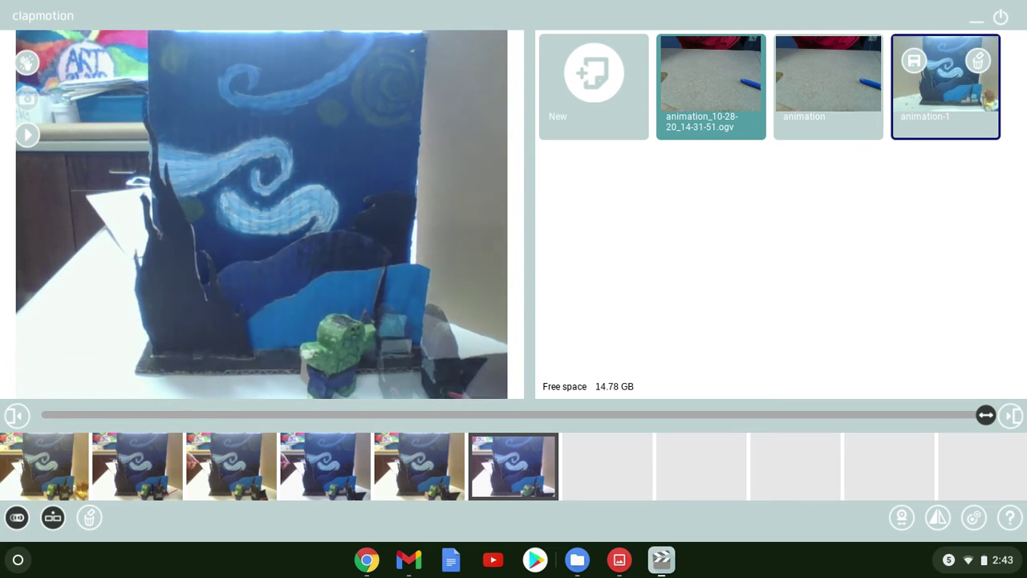
{"action": "left_click", "coordinate": [21, 98]}
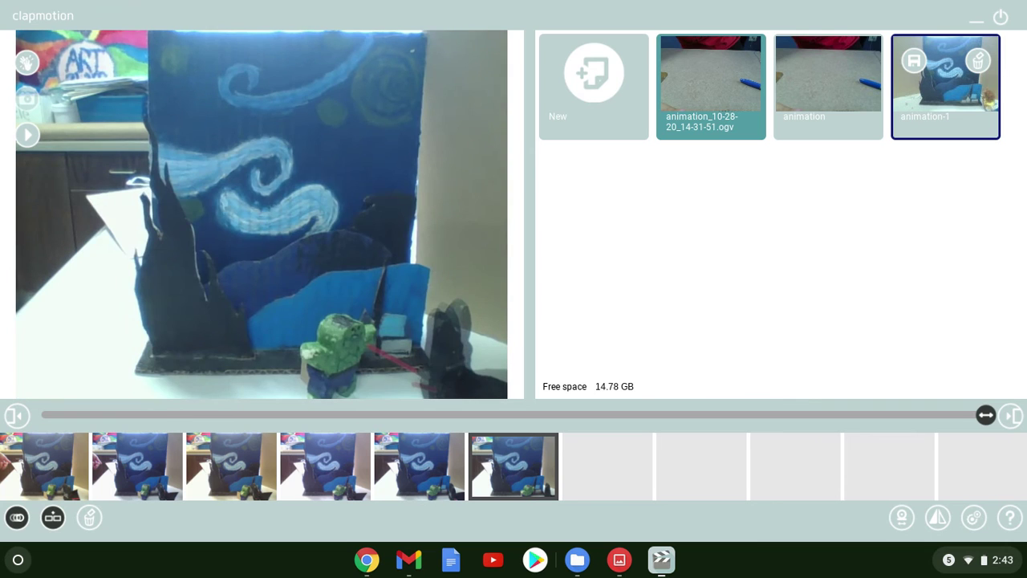
Capture the frame of the red lightsaber striking the Hulk.
{"action": "left_click", "coordinate": [22, 98]}
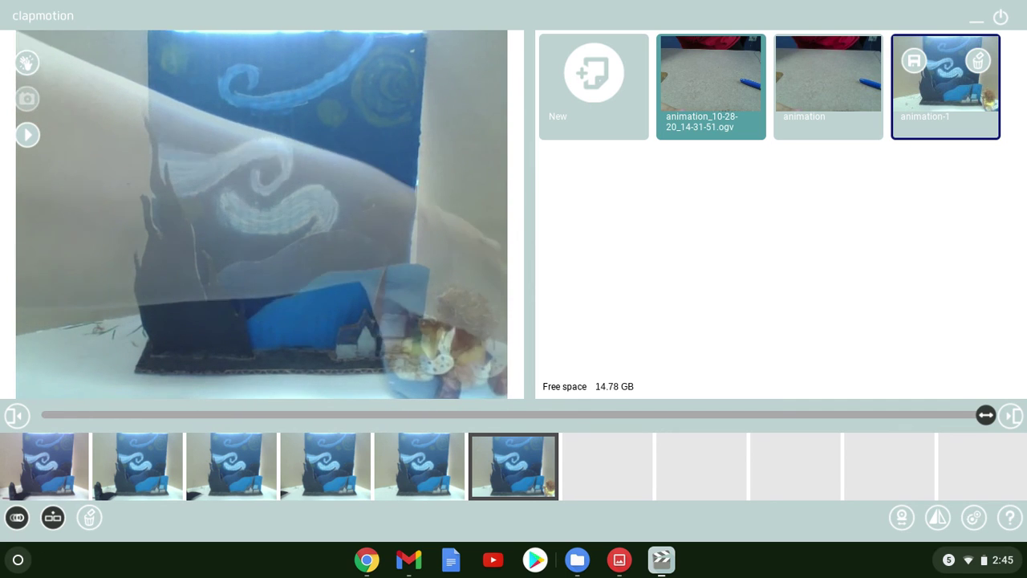
Capture four frames of the doll entering and moving across the Starry Night set.
{"action": "left_click", "coordinate": [30, 97]}
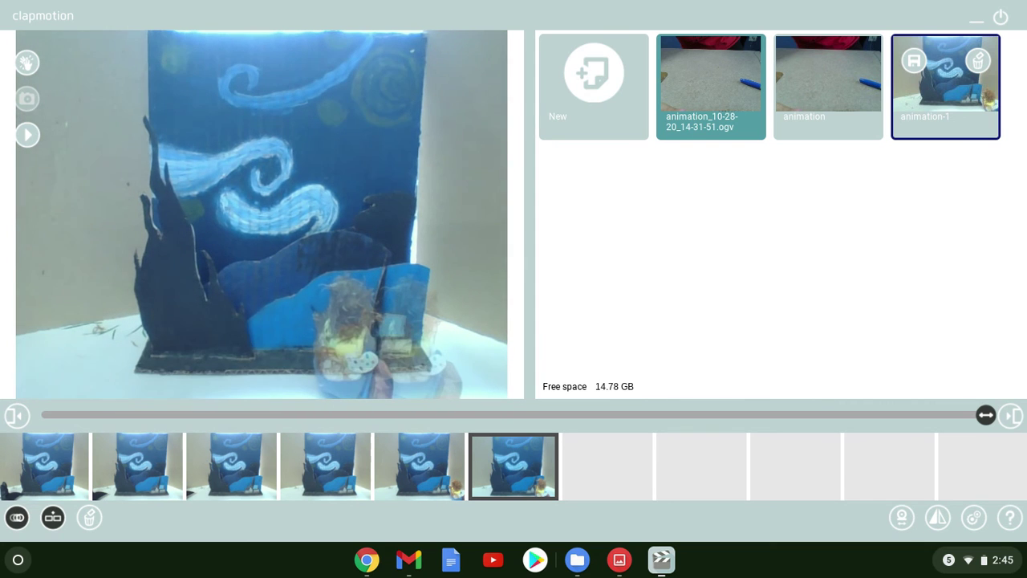
{"action": "left_click", "coordinate": [29, 97]}
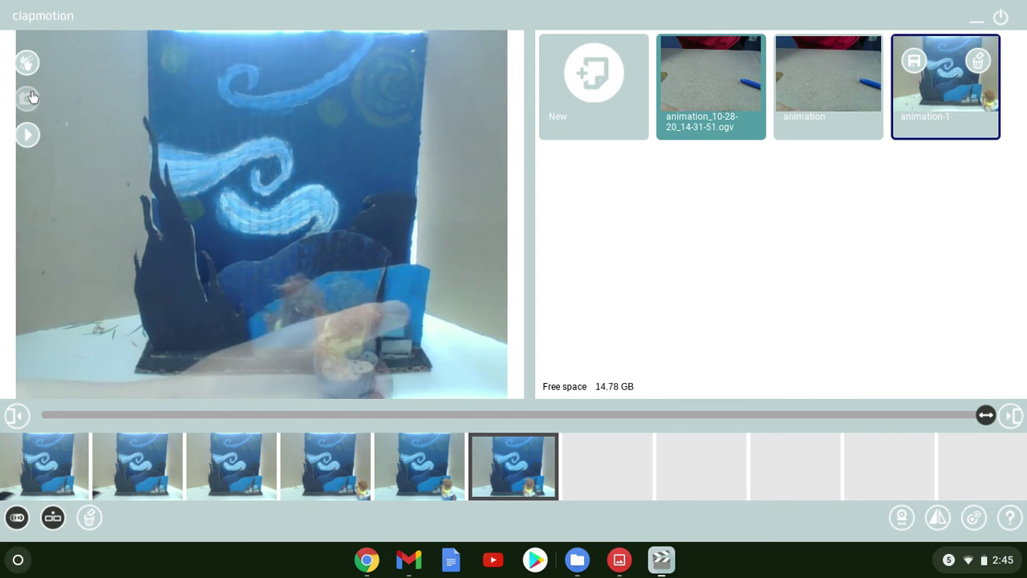
{"action": "left_click", "coordinate": [30, 97]}
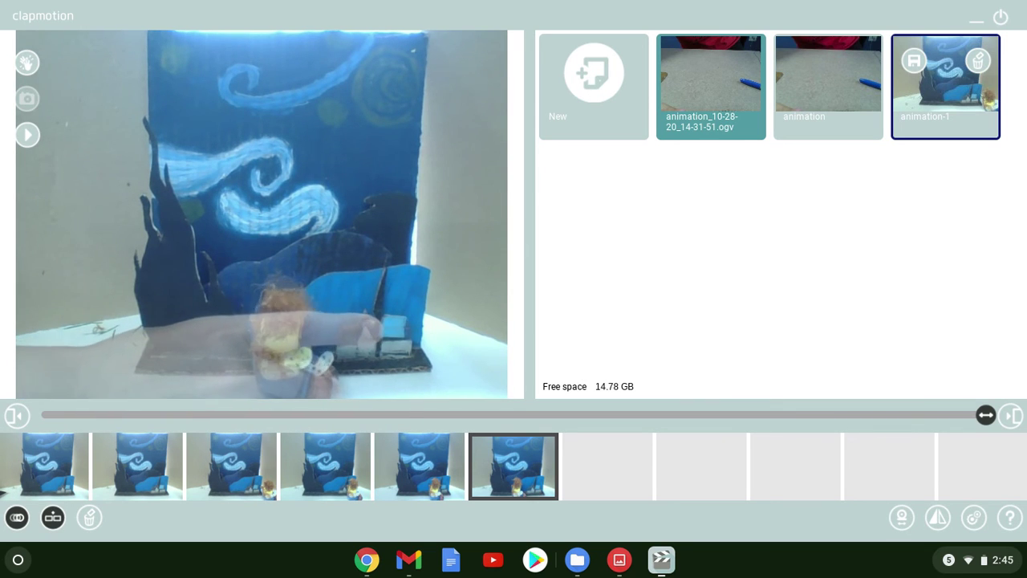
{"action": "left_click", "coordinate": [29, 98]}
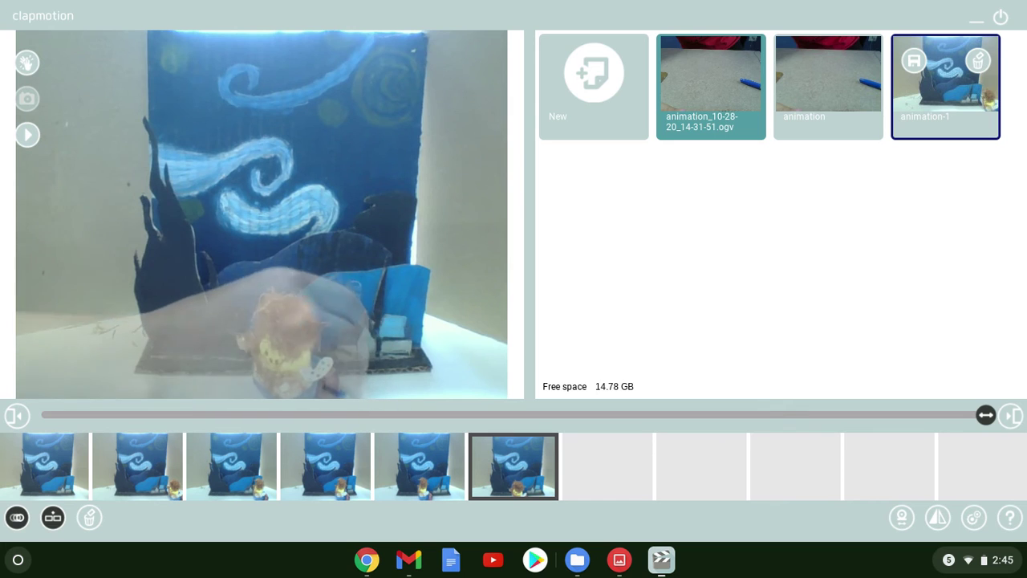
Capture three frames of the curly-haired figure holding the same pose.
{"action": "left_click", "coordinate": [31, 96]}
{"action": "left_click", "coordinate": [31, 96]}
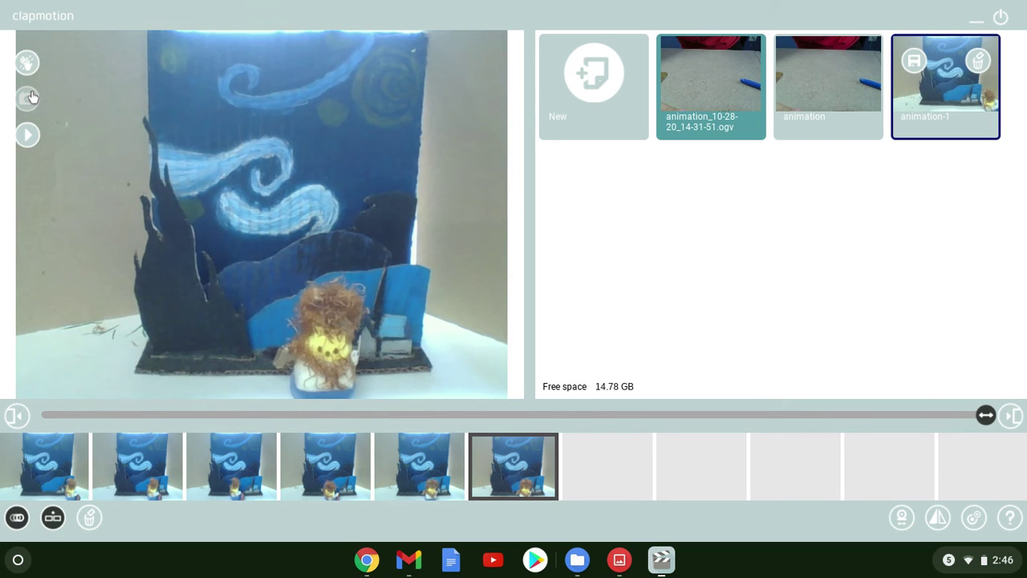
{"action": "left_click", "coordinate": [30, 96]}
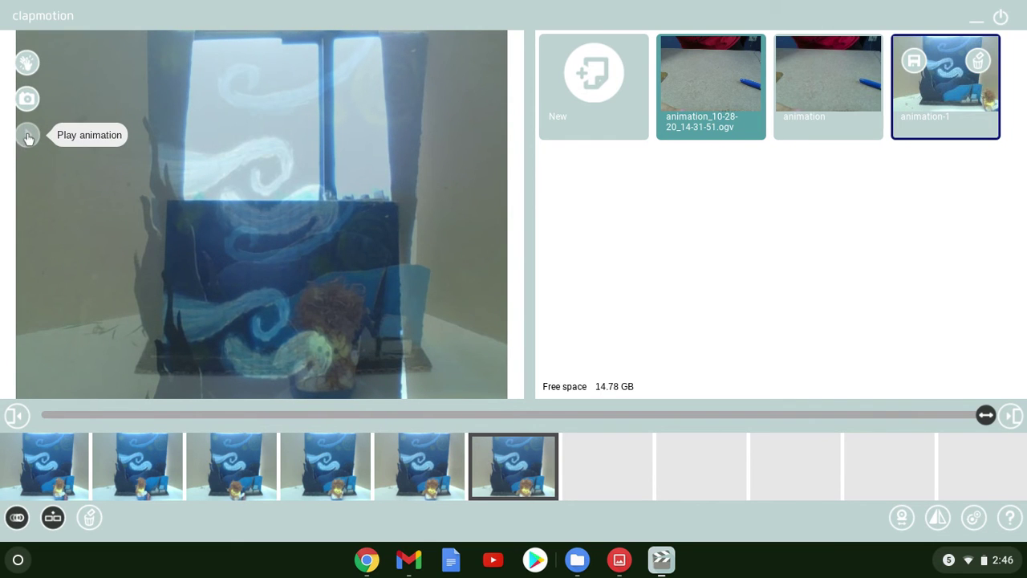
Play back animation-1 and pause it on the Hulk facing the caped figure.
{"action": "left_click", "coordinate": [27, 137]}
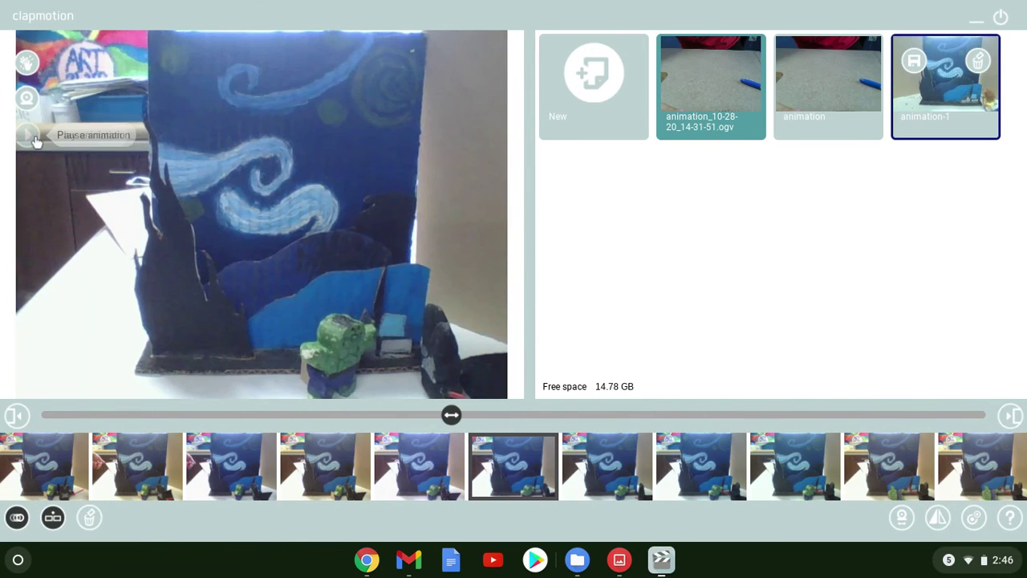
{"action": "left_click", "coordinate": [27, 134]}
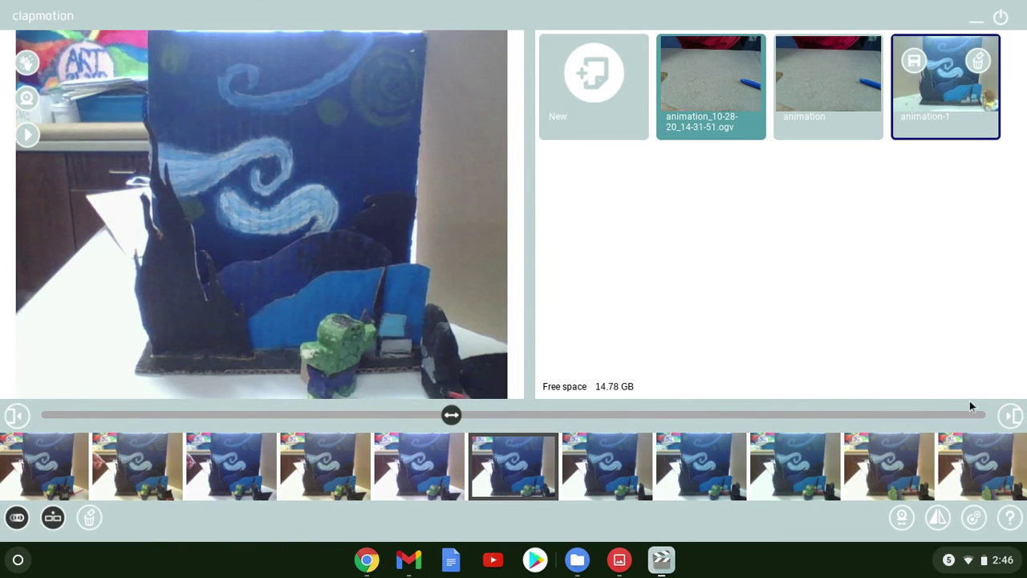
Lower the frame rate from 15 to 3 fps and play the animation at the slower rate.
{"action": "left_click", "coordinate": [974, 517]}
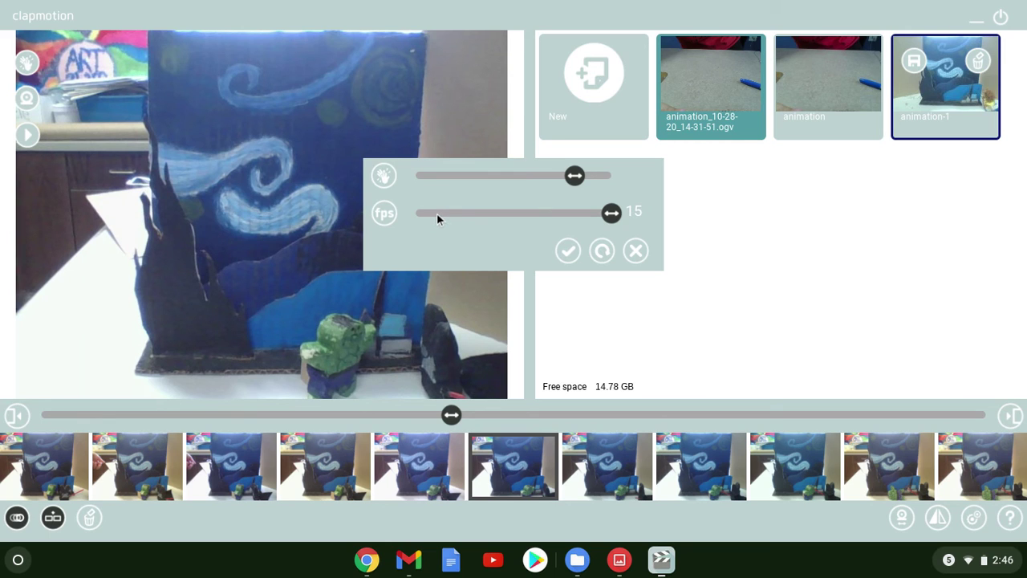
{"action": "left_click", "coordinate": [567, 252]}
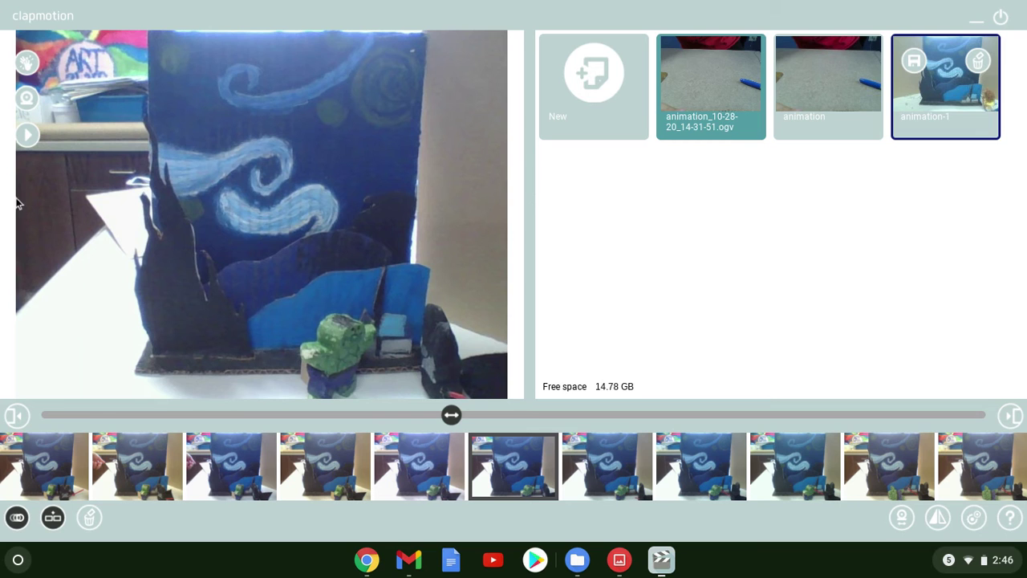
{"action": "left_click", "coordinate": [25, 137]}
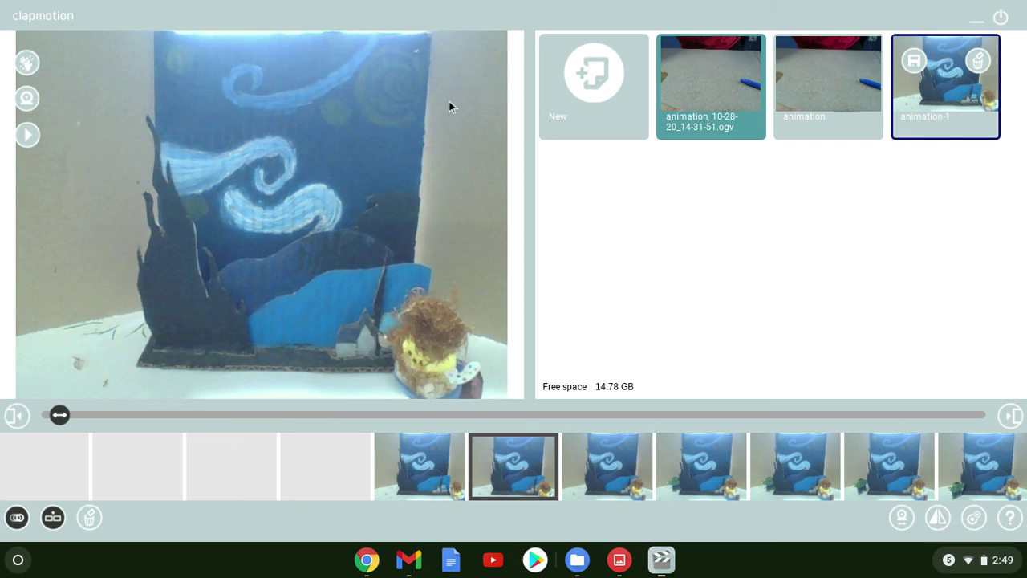
Jump to the final frames at the end of the animation-1 timeline.
{"action": "left_click", "coordinate": [936, 416]}
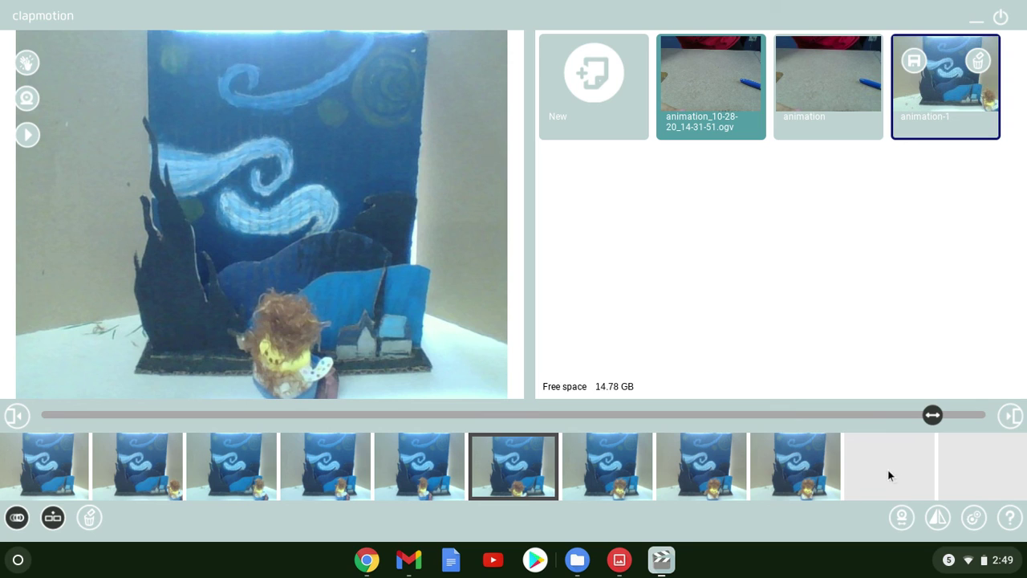
{"action": "scroll", "coordinate": [778, 477], "scroll_direction": "down", "scroll_amount": 3}
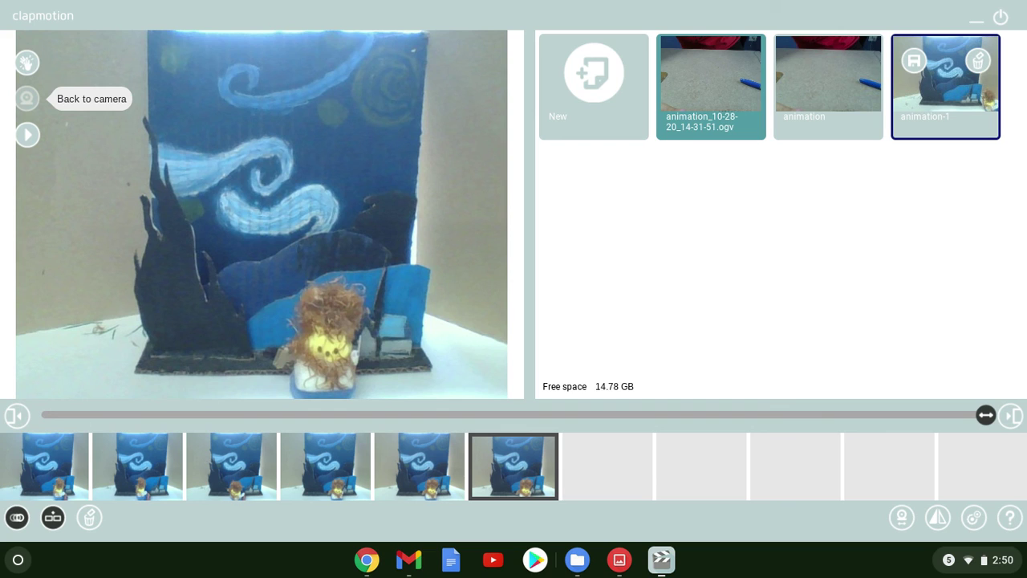
Return from playback to the live camera view of the Starry Night set.
{"action": "left_click", "coordinate": [28, 98]}
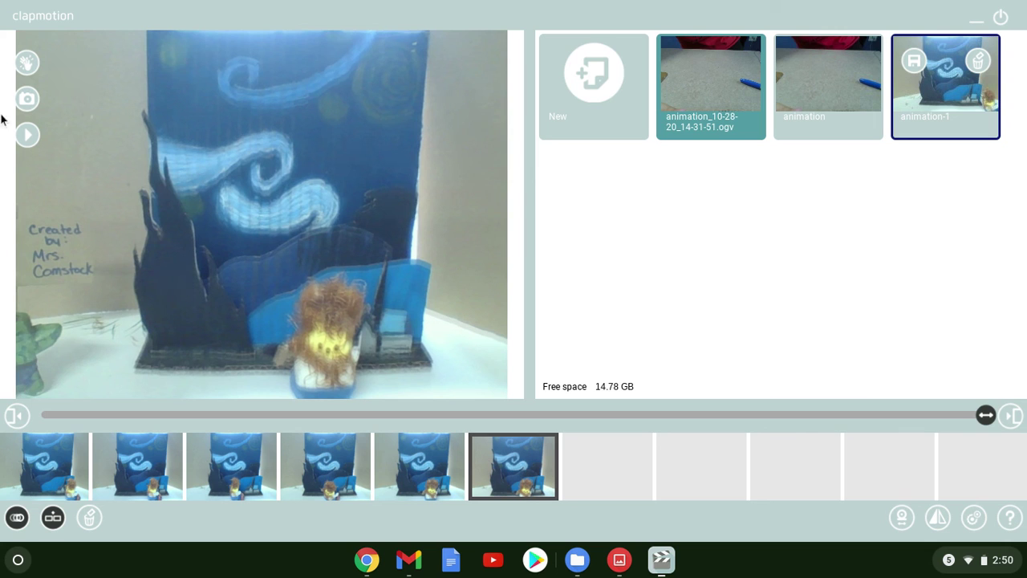
Capture three frames of the Hulk carrying the 'Created by' sign beside the sunflower figure.
{"action": "left_click", "coordinate": [25, 101]}
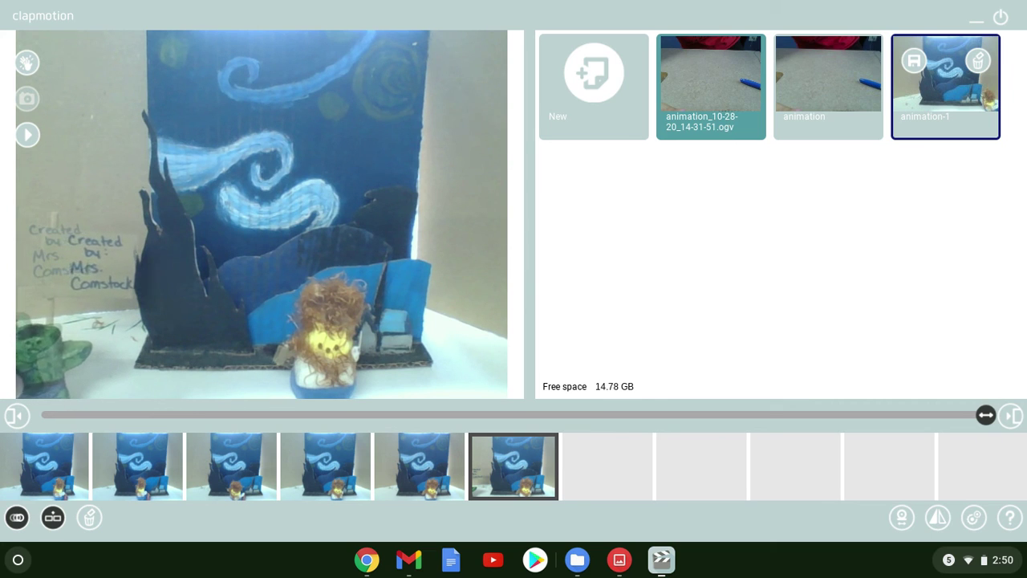
{"action": "left_click", "coordinate": [25, 102]}
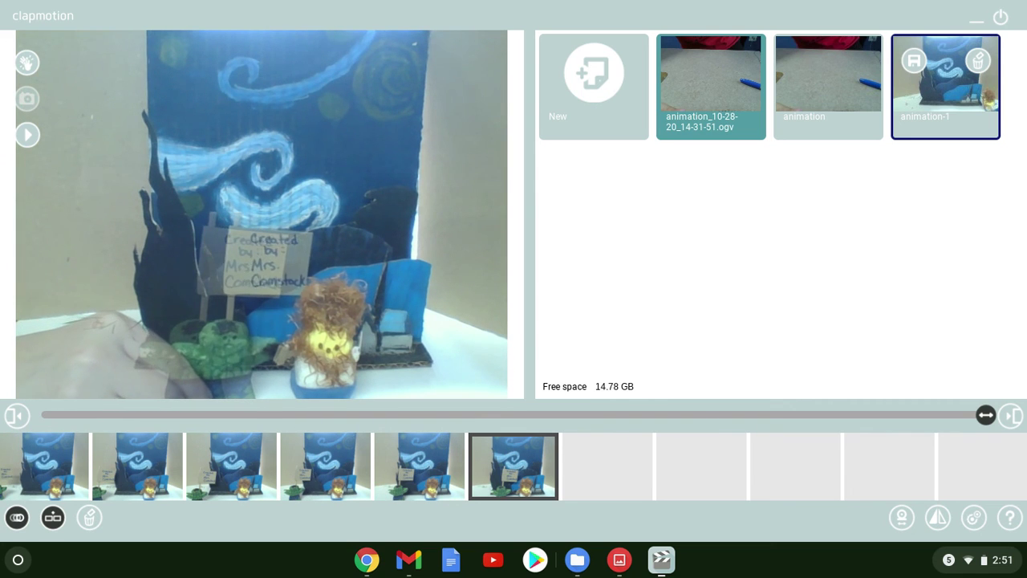
{"action": "left_click", "coordinate": [27, 100]}
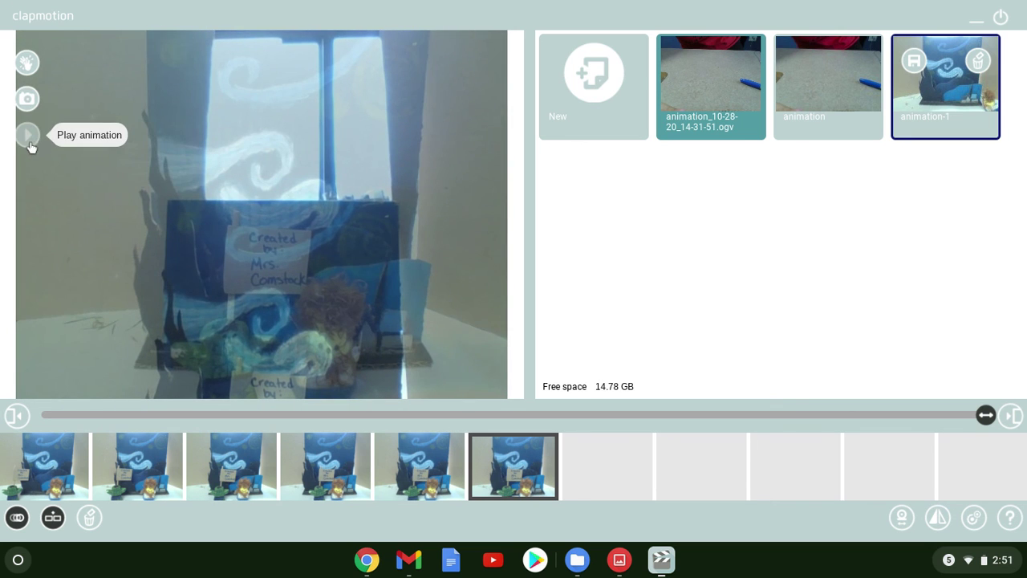
Play the finished animation, then minimize Clapmotion to show the Classroom Sunflowers page.
{"action": "left_click", "coordinate": [26, 137]}
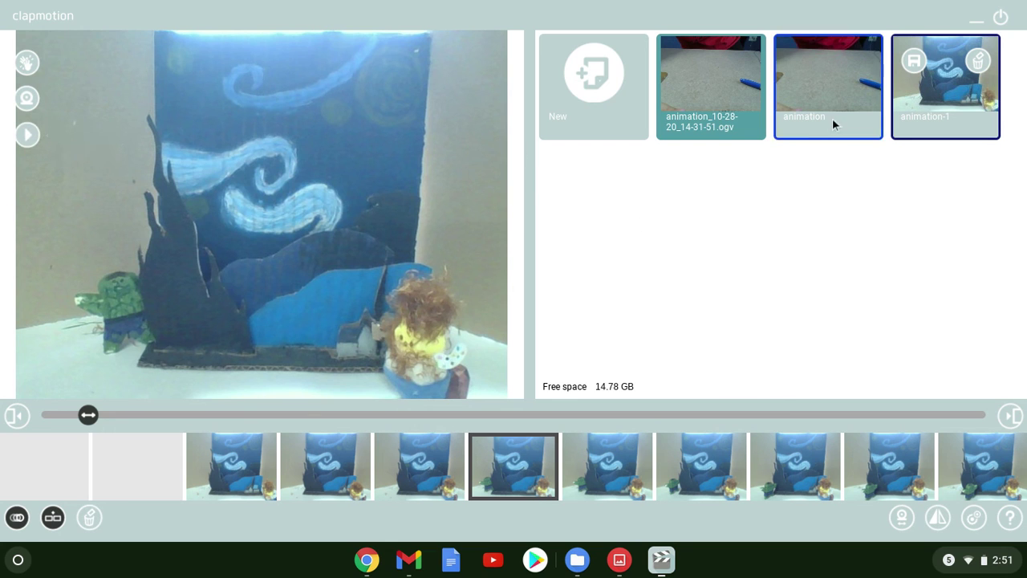
{"action": "left_click", "coordinate": [978, 23]}
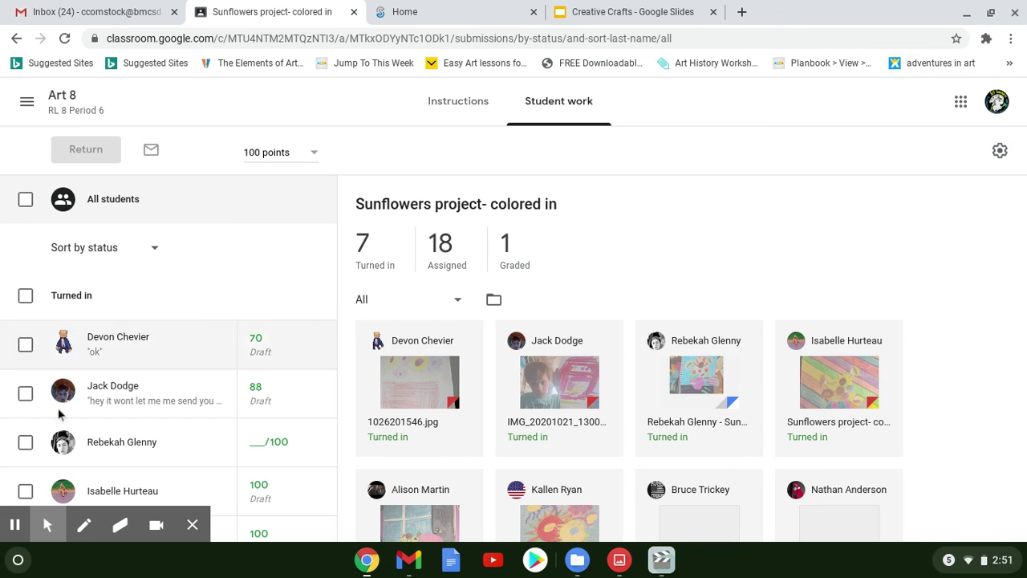